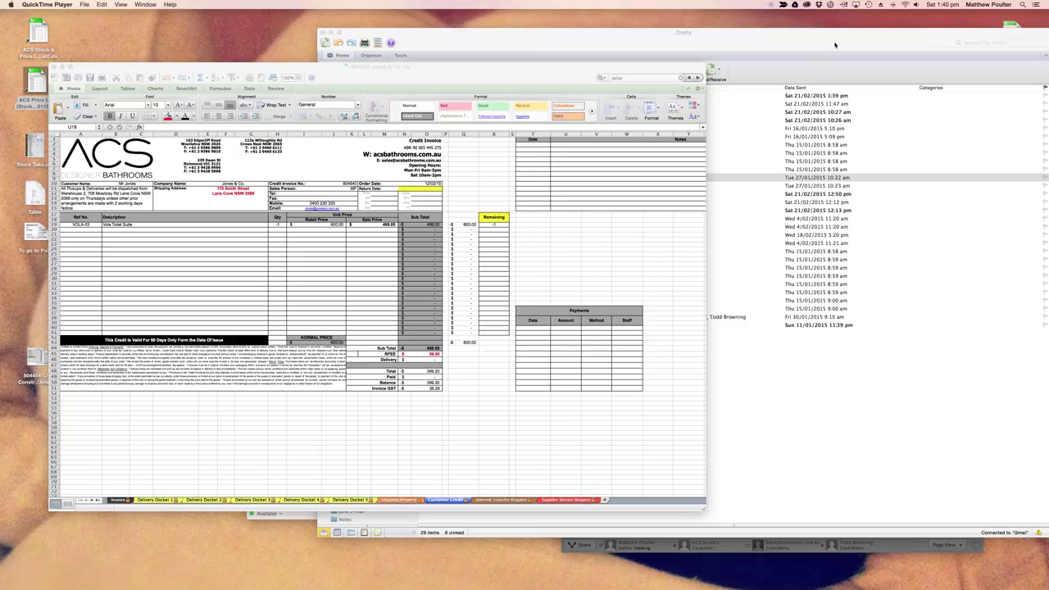
# Switch to Outlook to look over the message templates in the Drafts folder, and return to the credit invoice in Excel
pyautogui.click(834, 45)
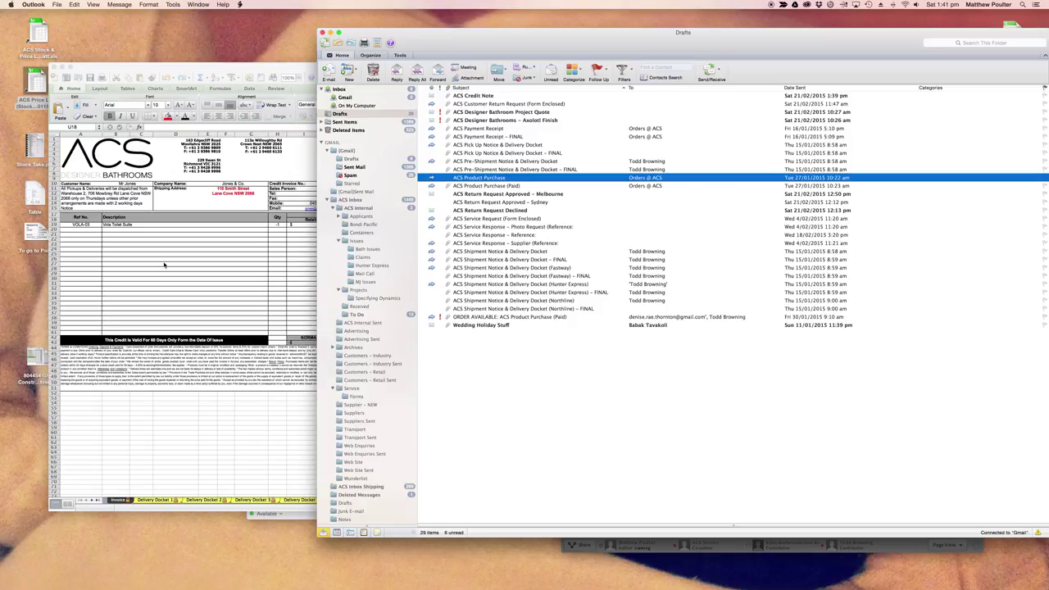
pyautogui.click(203, 259)
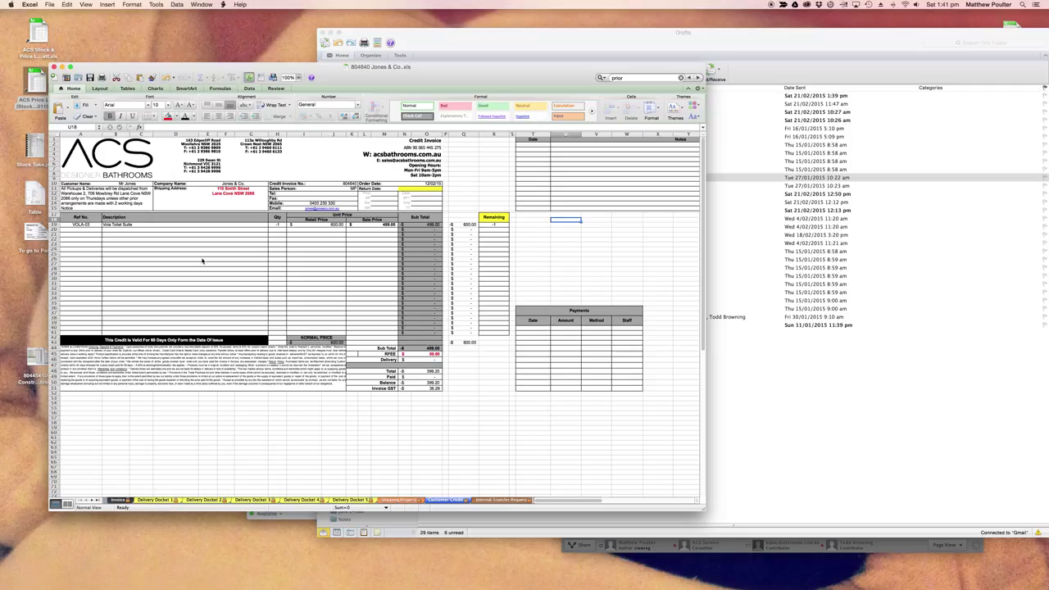
pyautogui.click(541, 45)
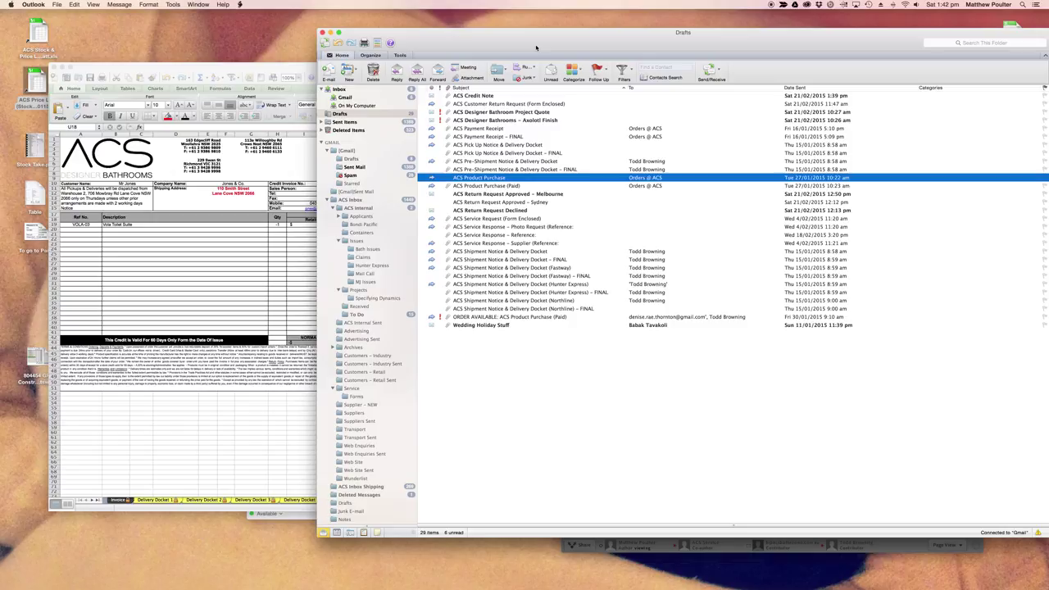
pyautogui.click(182, 243)
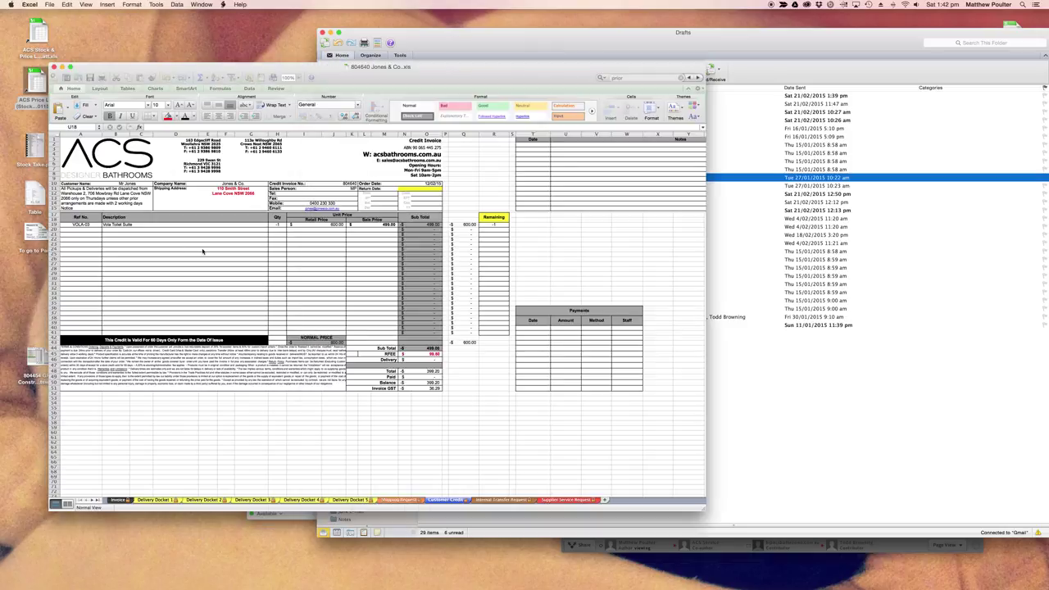
# Review the Invoice sheet and compare it with the Delivery Docket 1 sheet
pyautogui.click(120, 500)
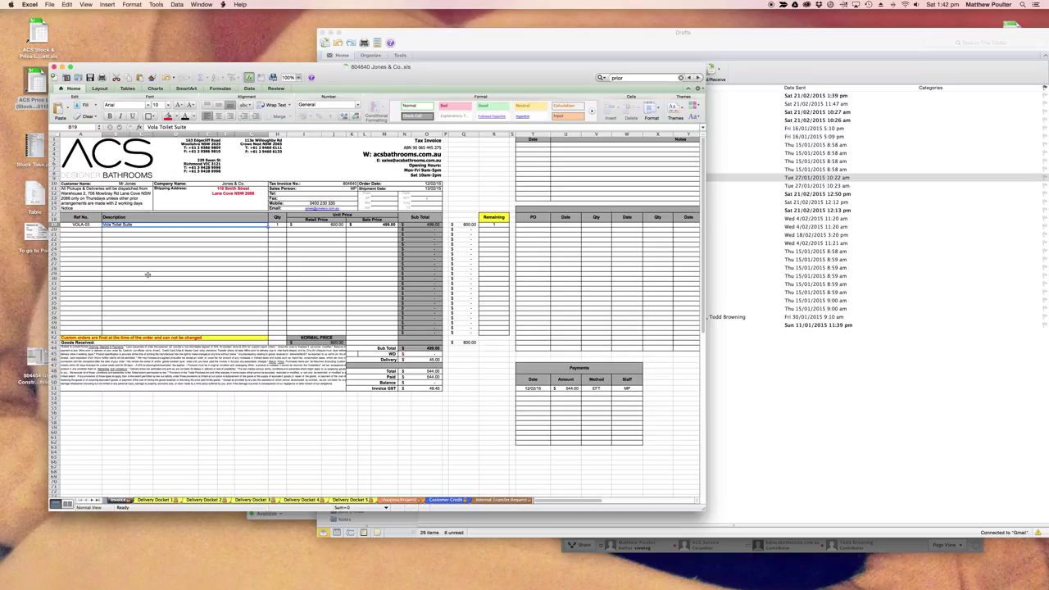
pyautogui.click(154, 499)
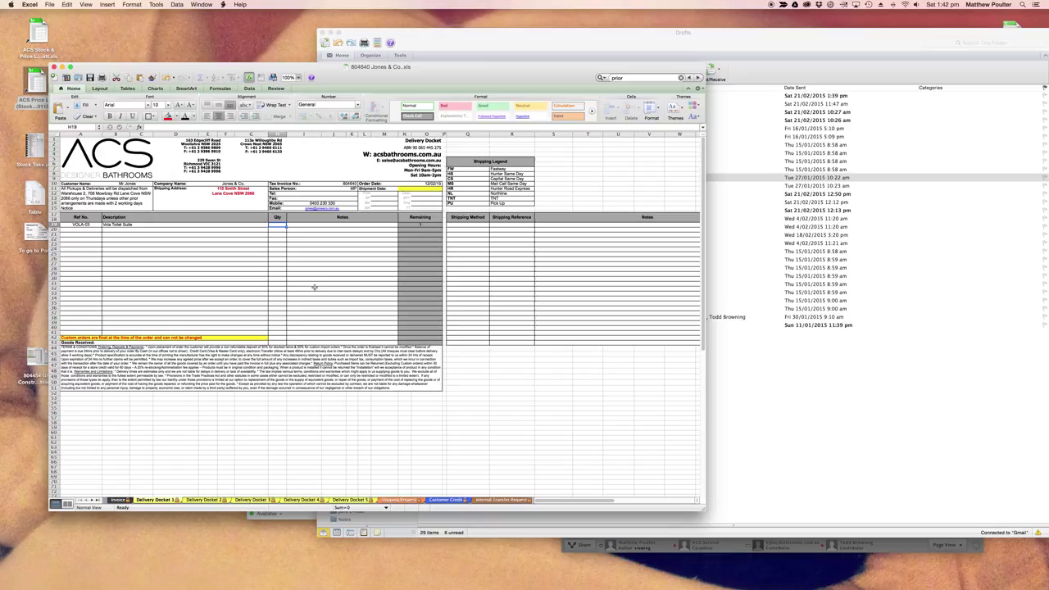
pyautogui.click(120, 499)
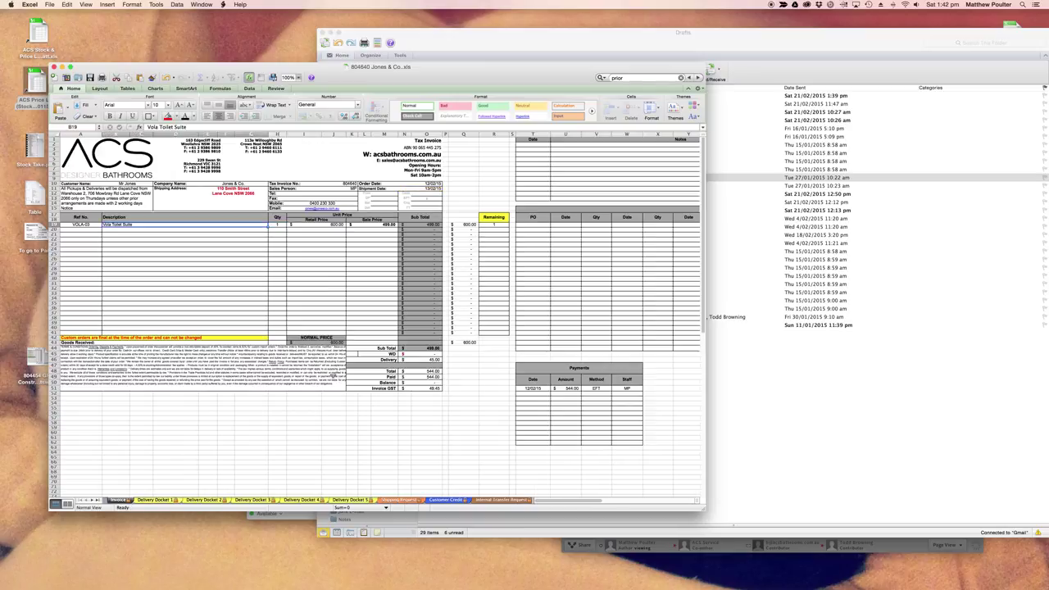
pyautogui.click(156, 499)
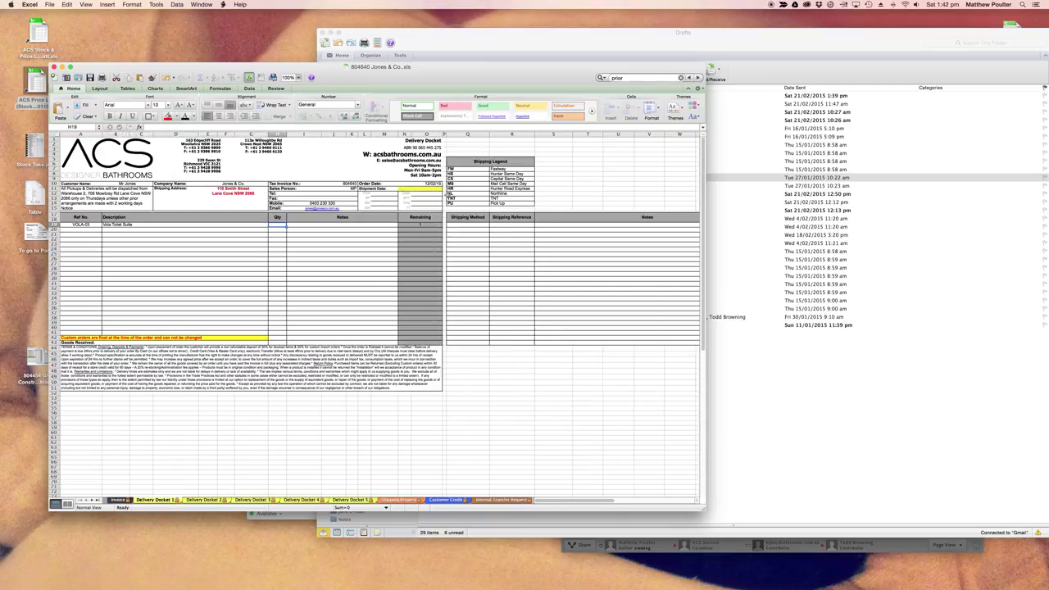
# Try to edit the yellow Shipment Date cell on the Delivery Docket 1 sheet
pyautogui.doubleClick(437, 189)
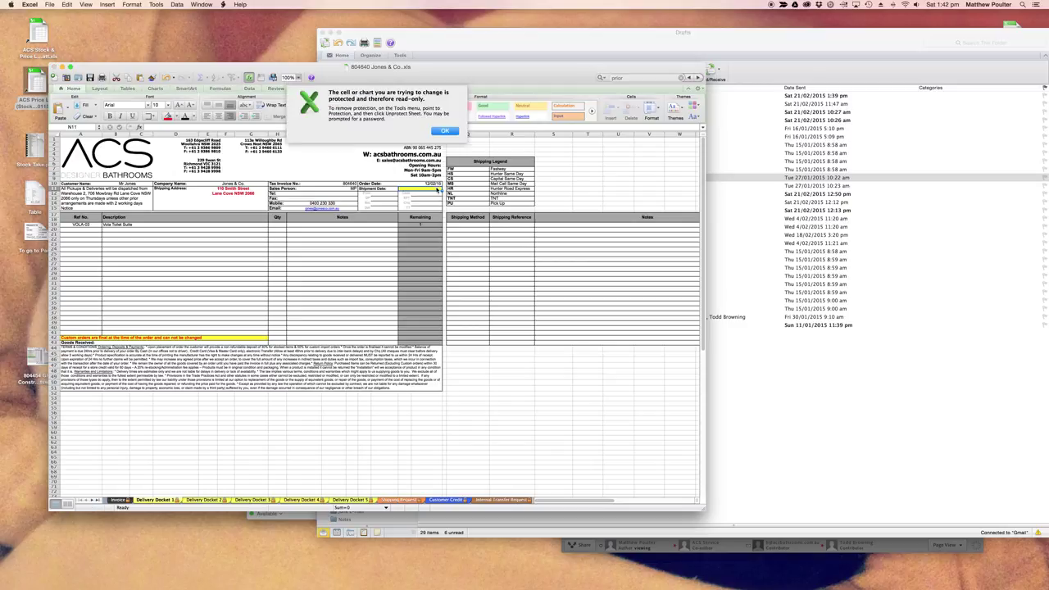
pyautogui.click(442, 131)
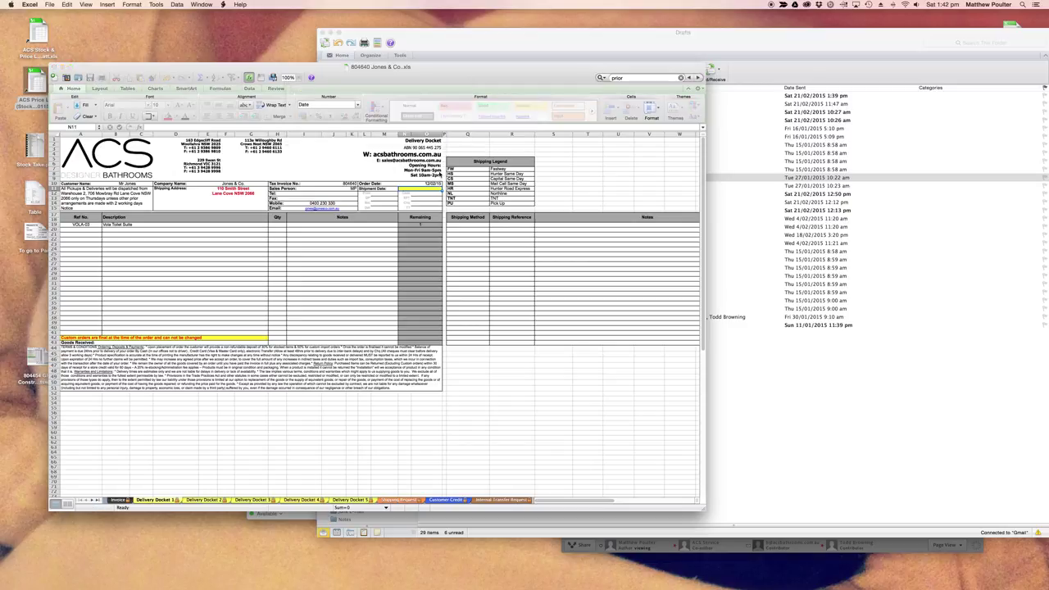
pyautogui.click(418, 194)
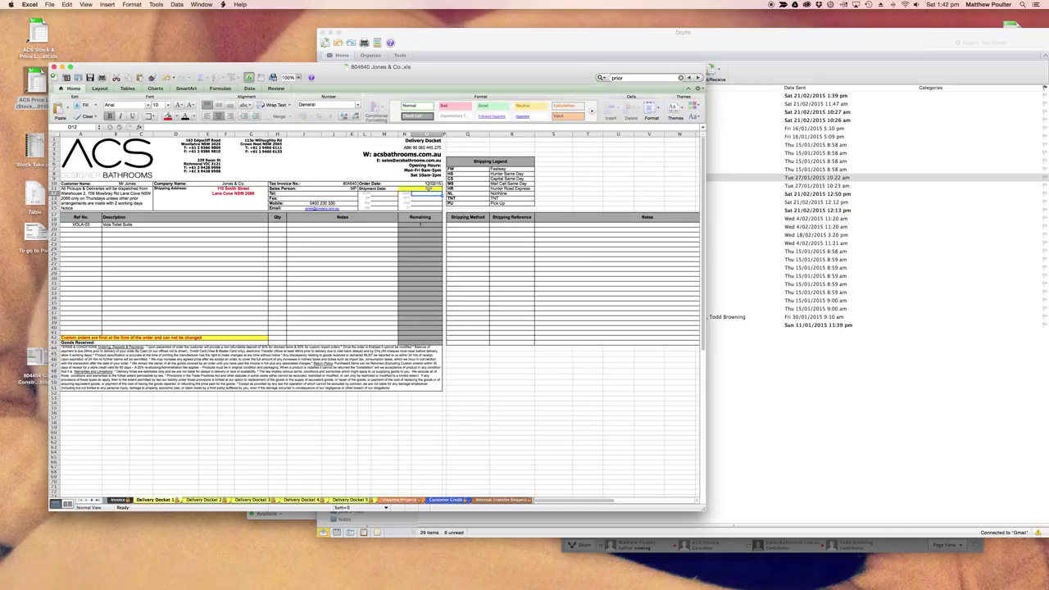
pyautogui.click(429, 190)
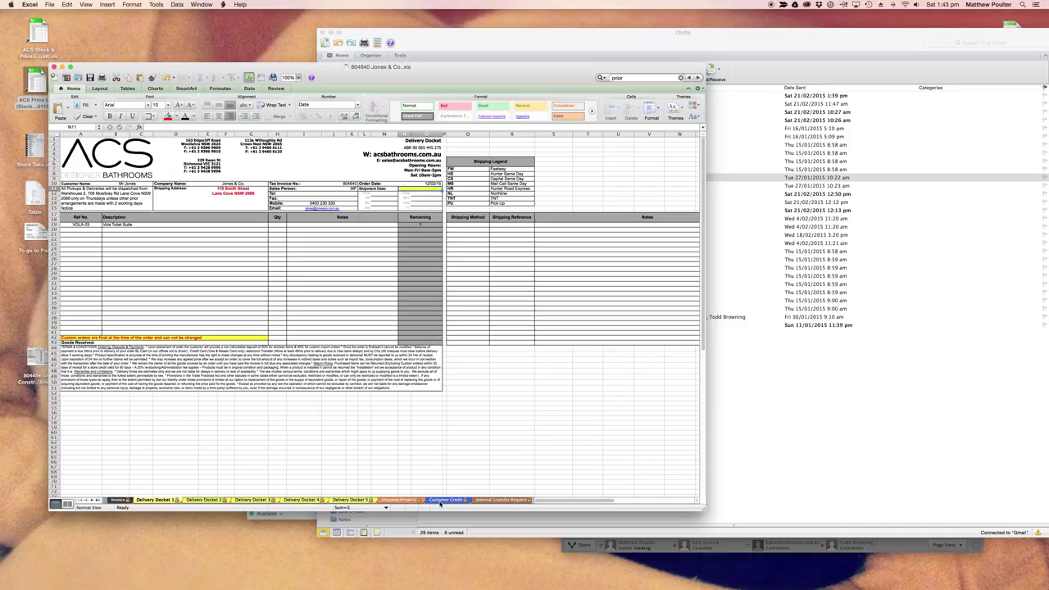
# Clear the quantity of the Vola Toilet Suite on the Customer Credit sheet
pyautogui.click(442, 501)
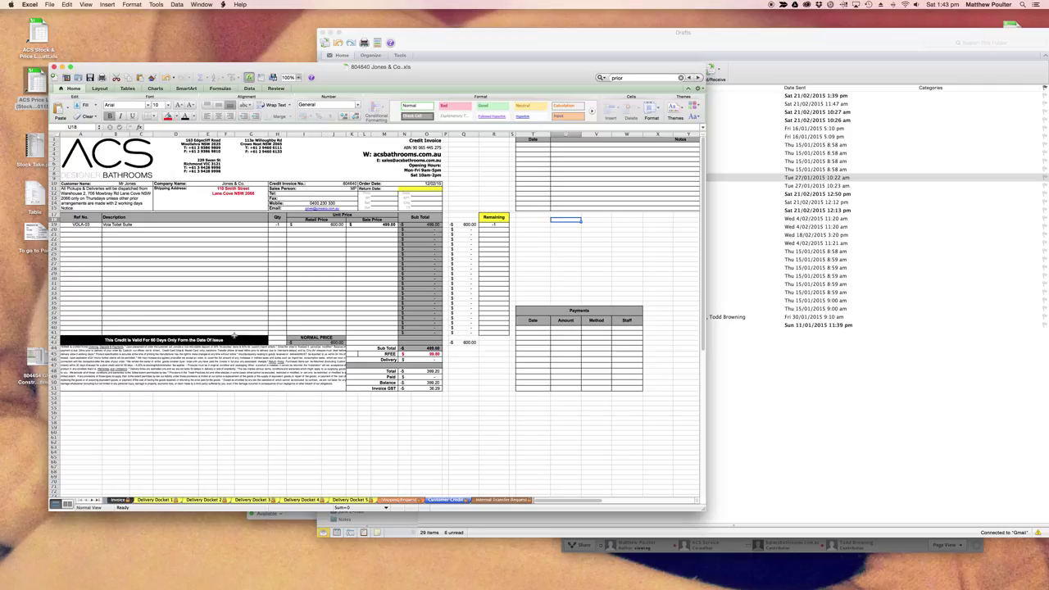
pyautogui.click(123, 292)
pyautogui.click(277, 223)
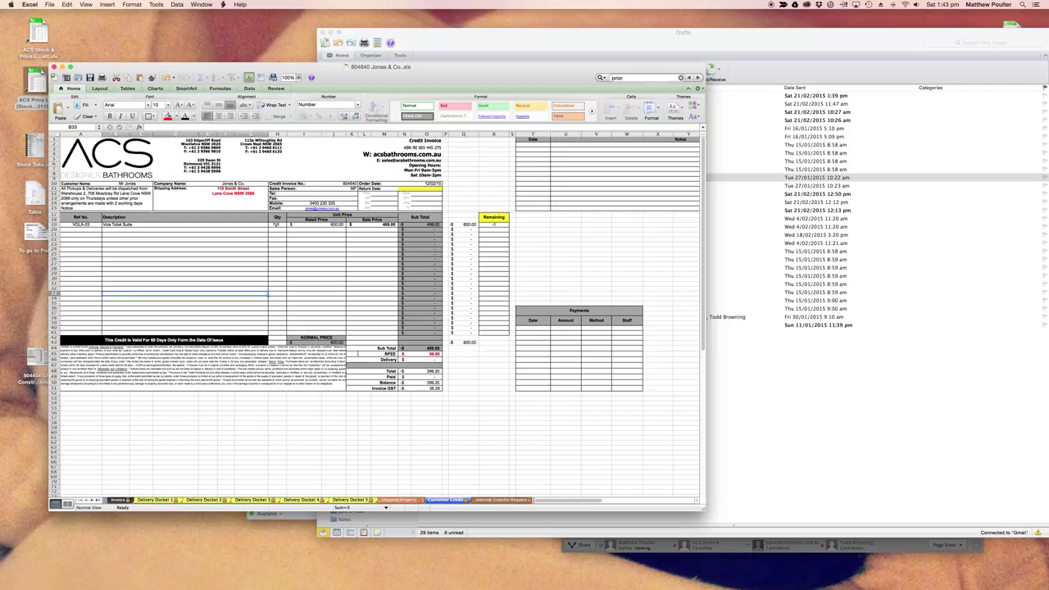
pyautogui.press('Delete')
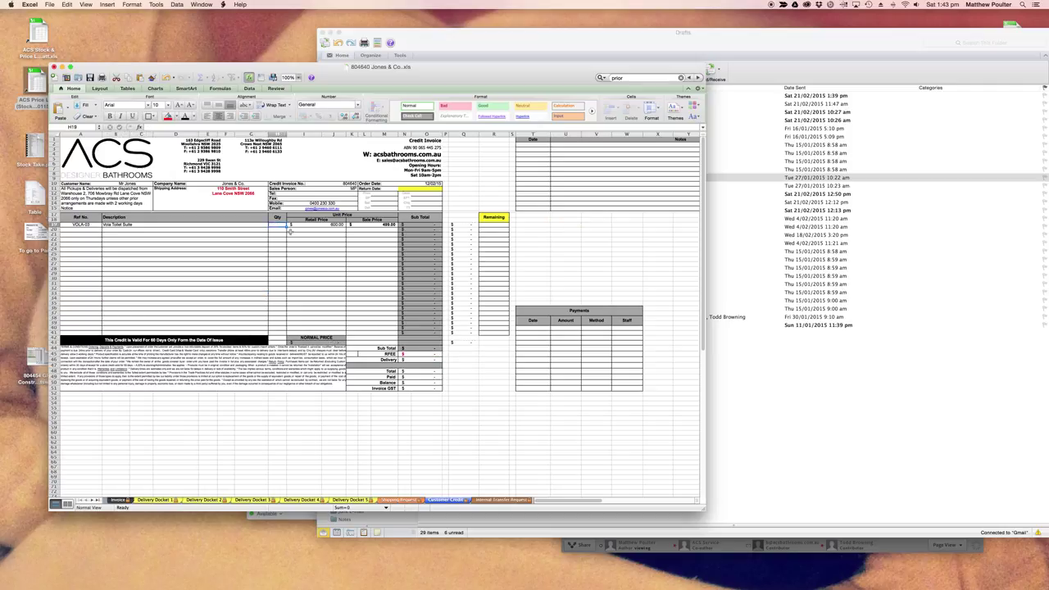
# Inspect the formulas behind the Vola Toilet Suite's reference number and description on Customer Credit, comparing them with the Invoice sheet
pyautogui.click(178, 284)
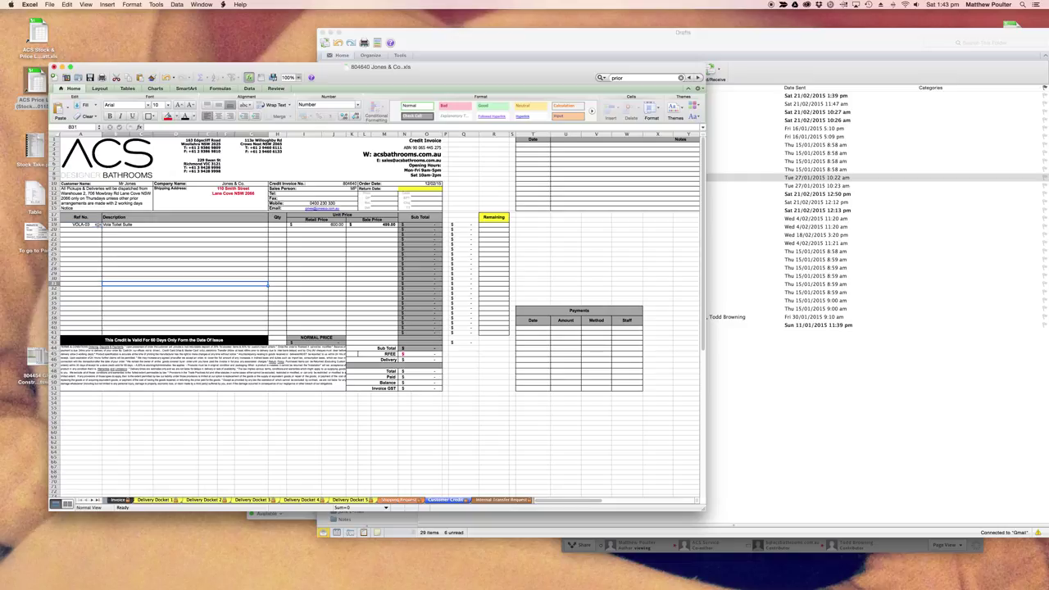
pyautogui.press('super+Up')
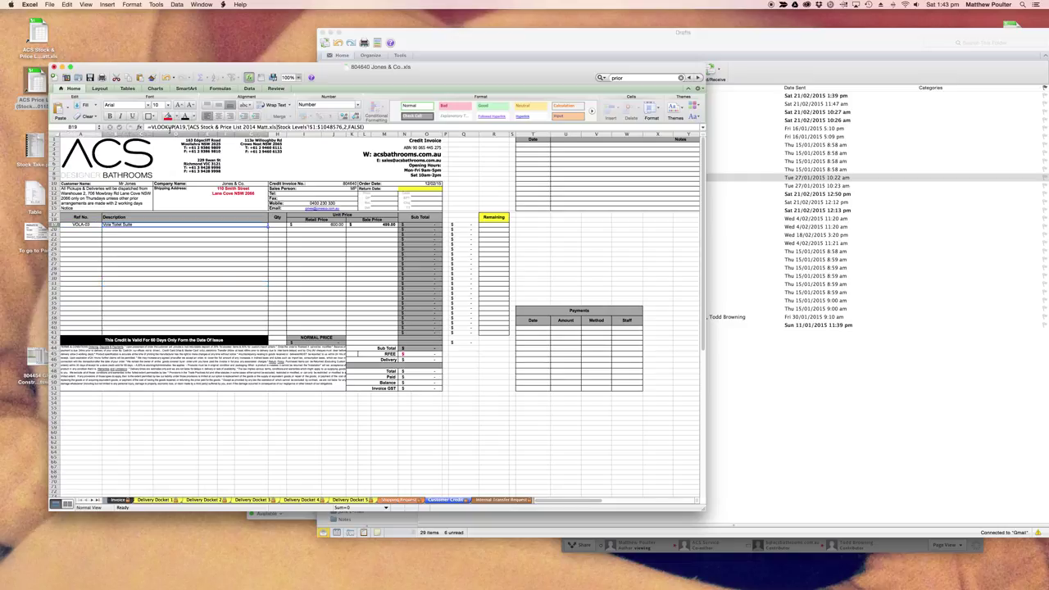
pyautogui.click(78, 224)
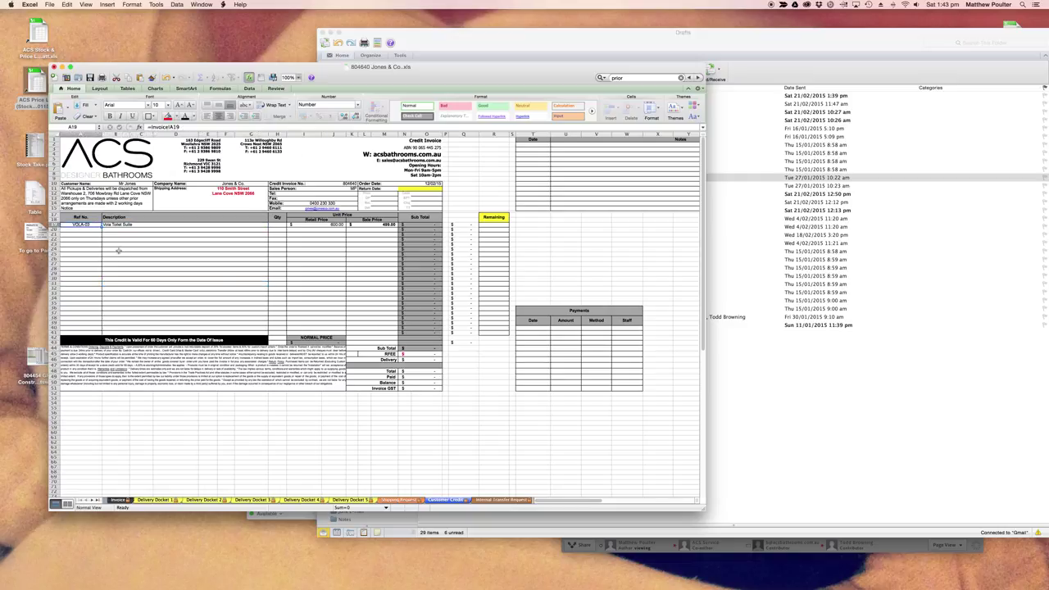
pyautogui.click(125, 500)
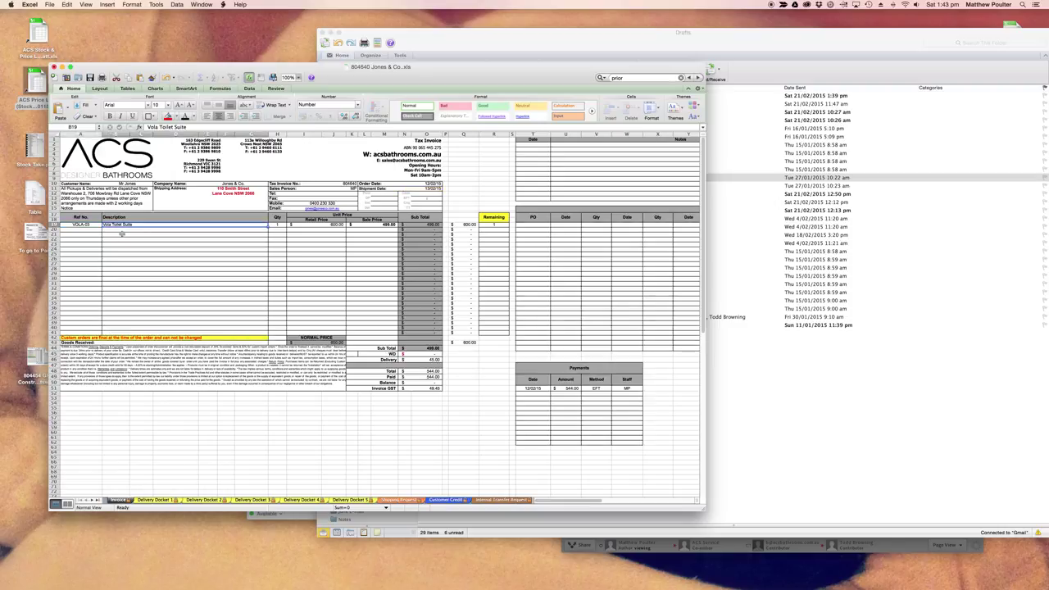
pyautogui.click(440, 501)
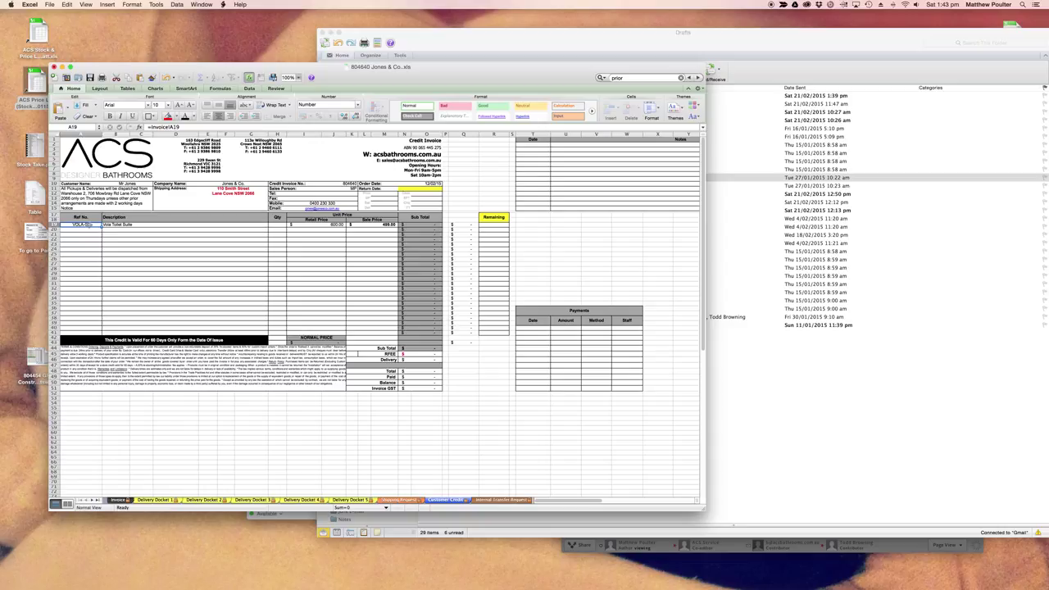
pyautogui.click(123, 226)
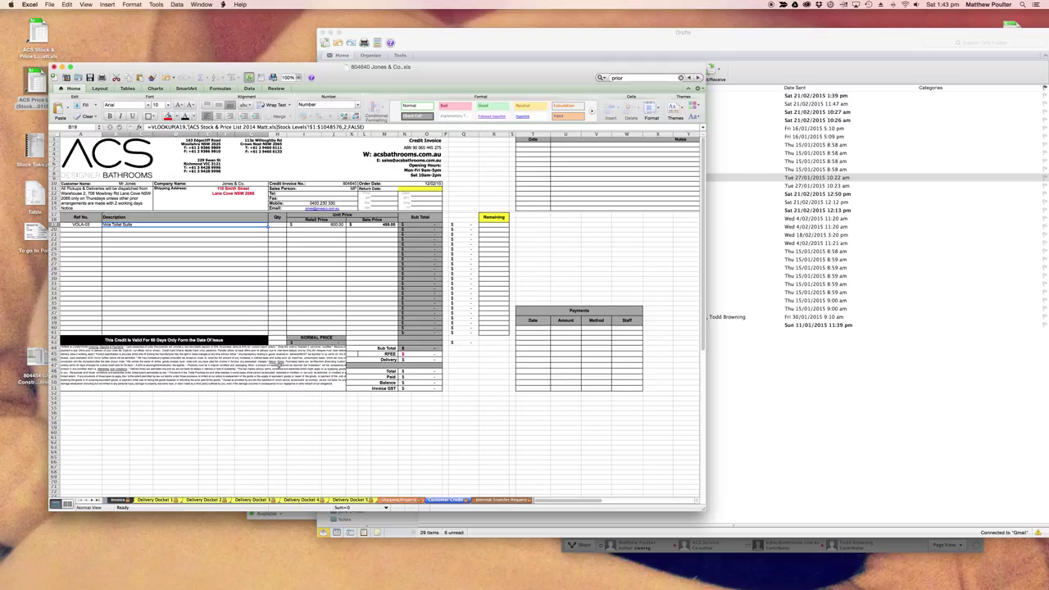
# Enter a quantity of -1 for the Vola Toilet Suite on the Customer Credit sheet
pyautogui.click(277, 225)
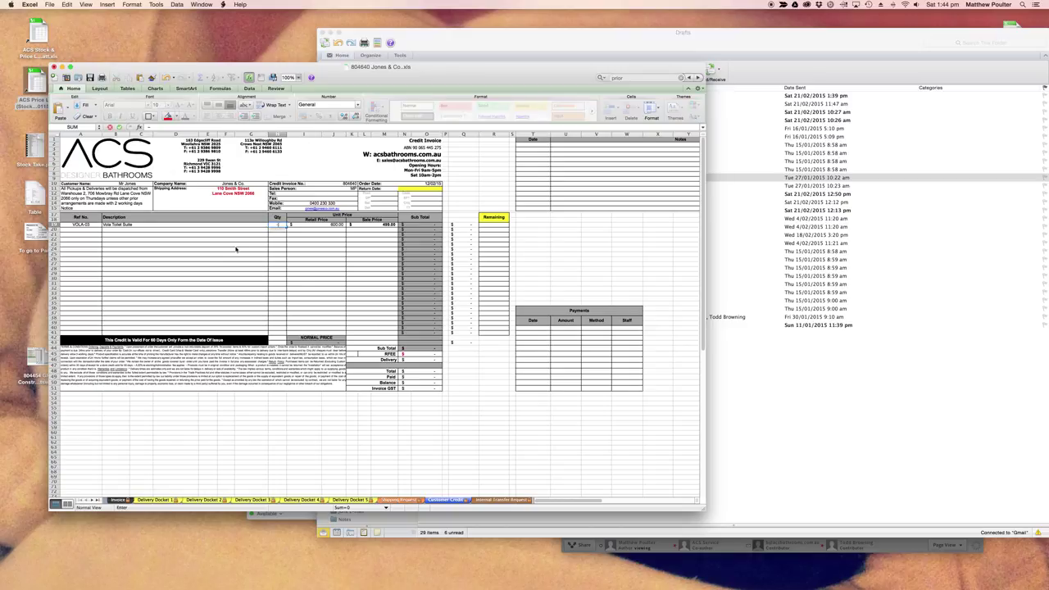
pyautogui.write('-1')
pyautogui.press('Return')
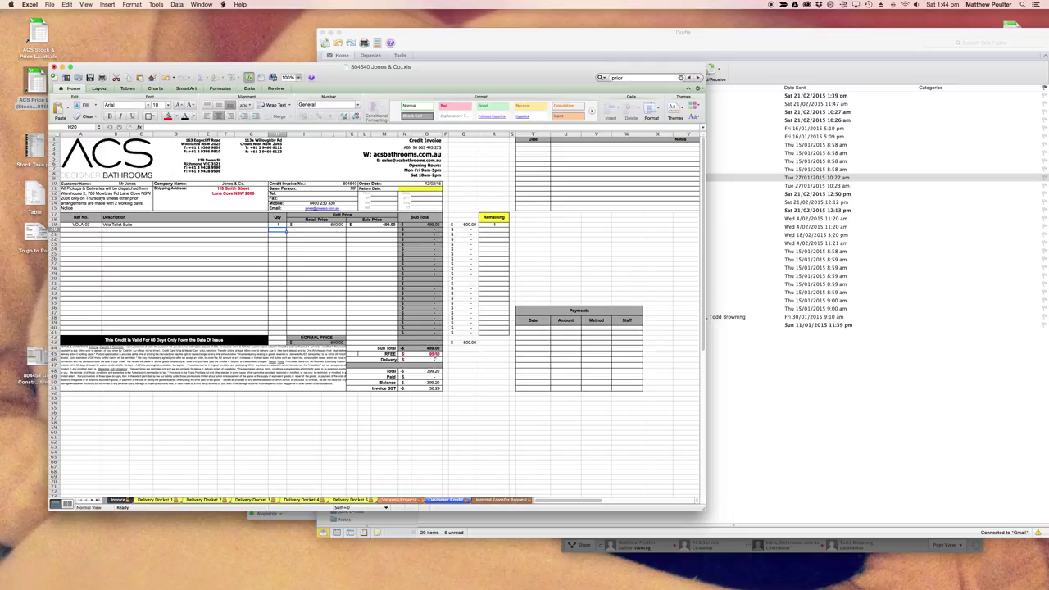
# Inspect the formula behind the RFEE amount in the credit invoice totals
pyautogui.click(434, 354)
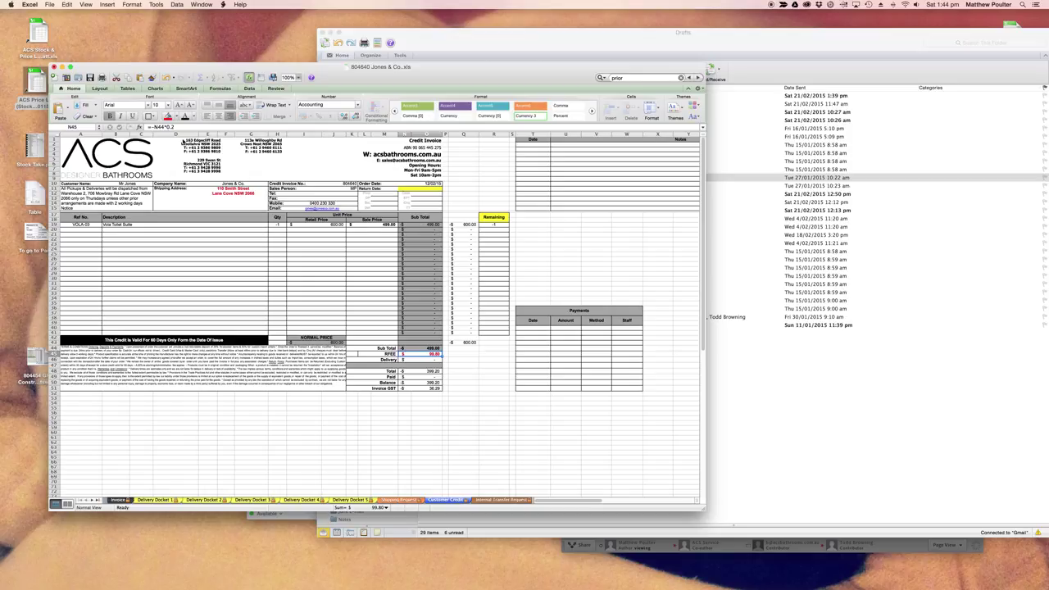
pyautogui.click(216, 291)
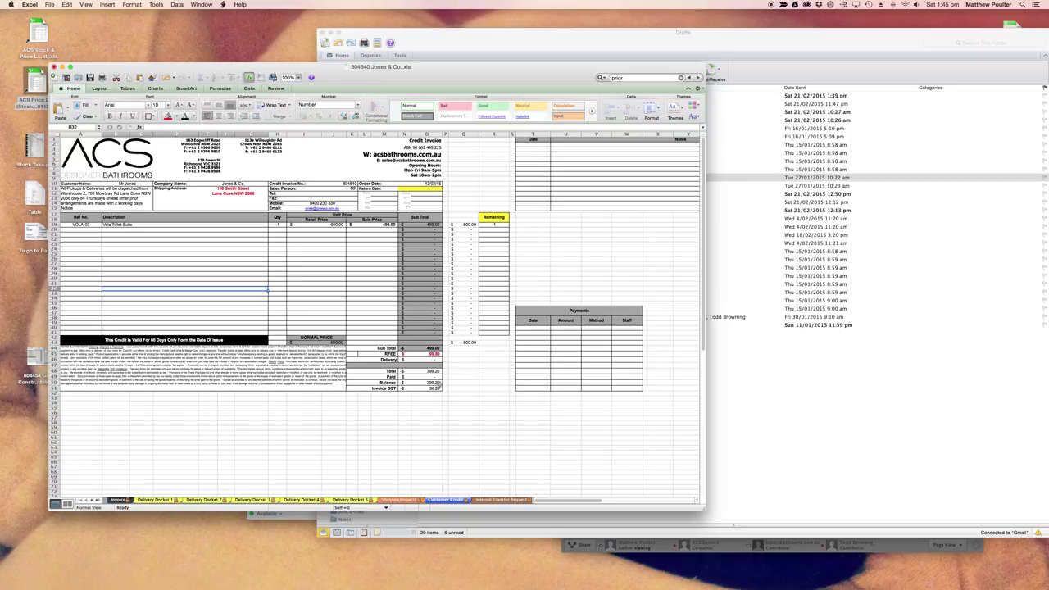
pyautogui.click(459, 381)
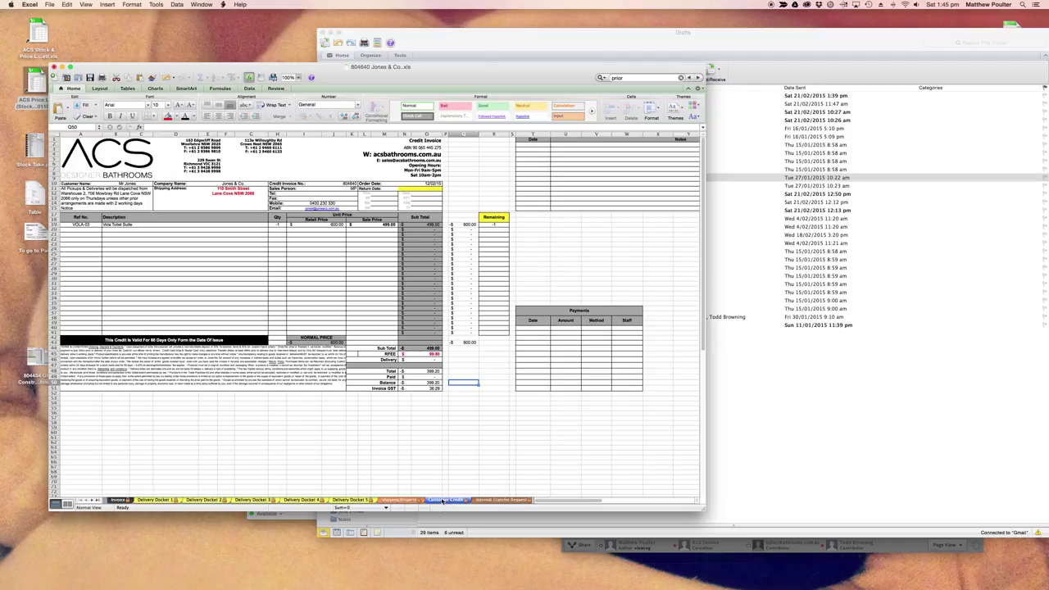
# Create a copy of the Customer Credit sheet in a new workbook and reposition that workbook's window over the original
pyautogui.rightClick(445, 503)
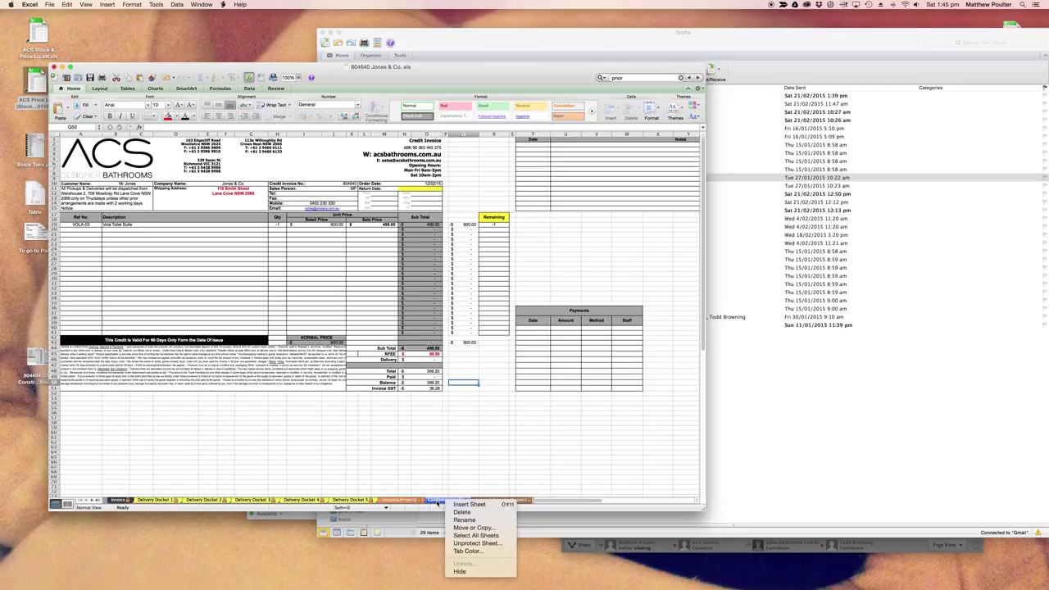
pyautogui.click(503, 528)
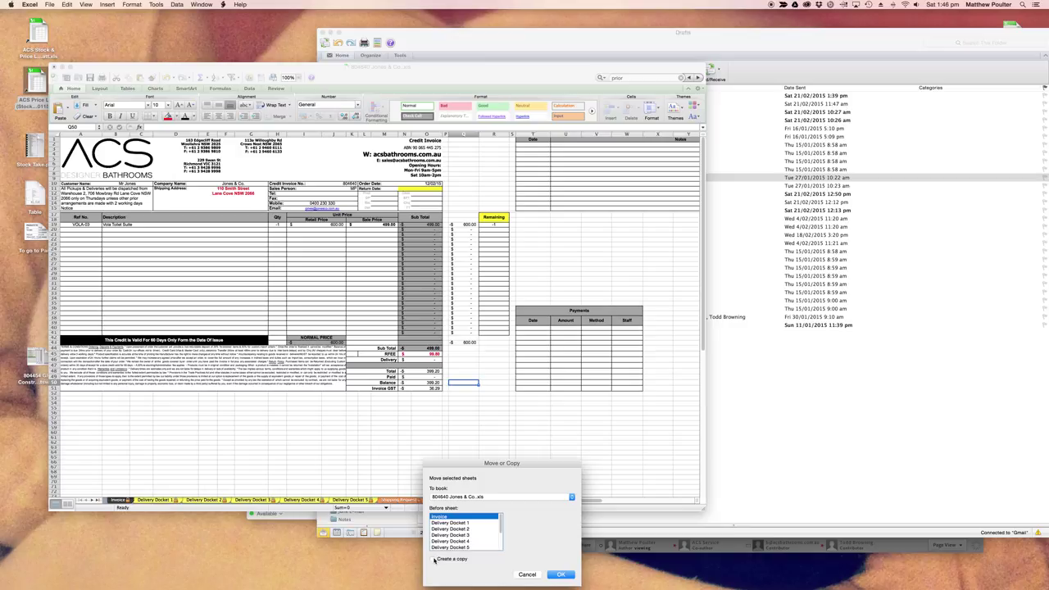
pyautogui.click(434, 559)
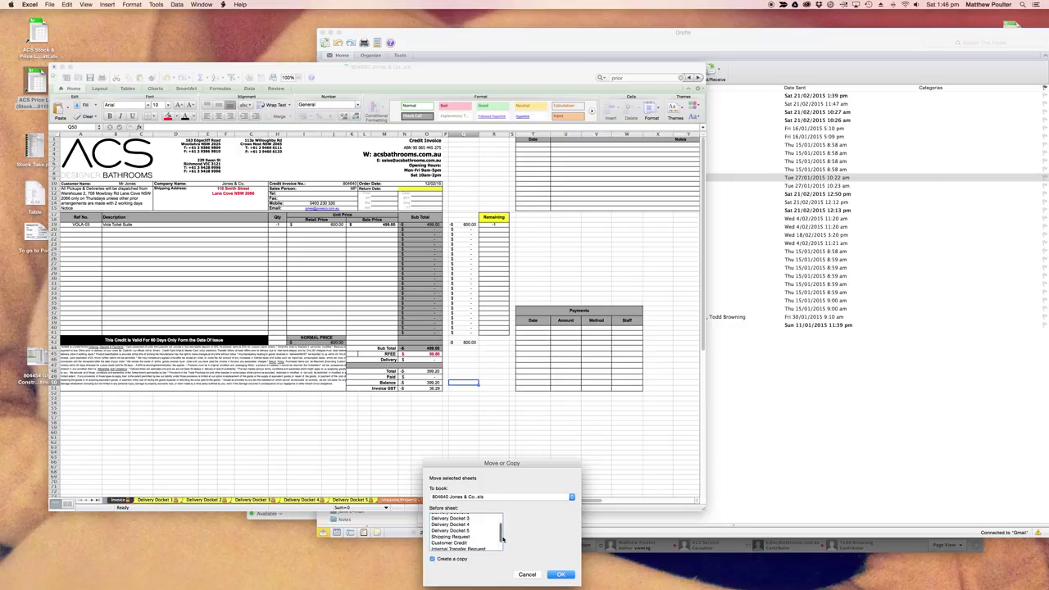
pyautogui.scroll(-3, 499, 531)
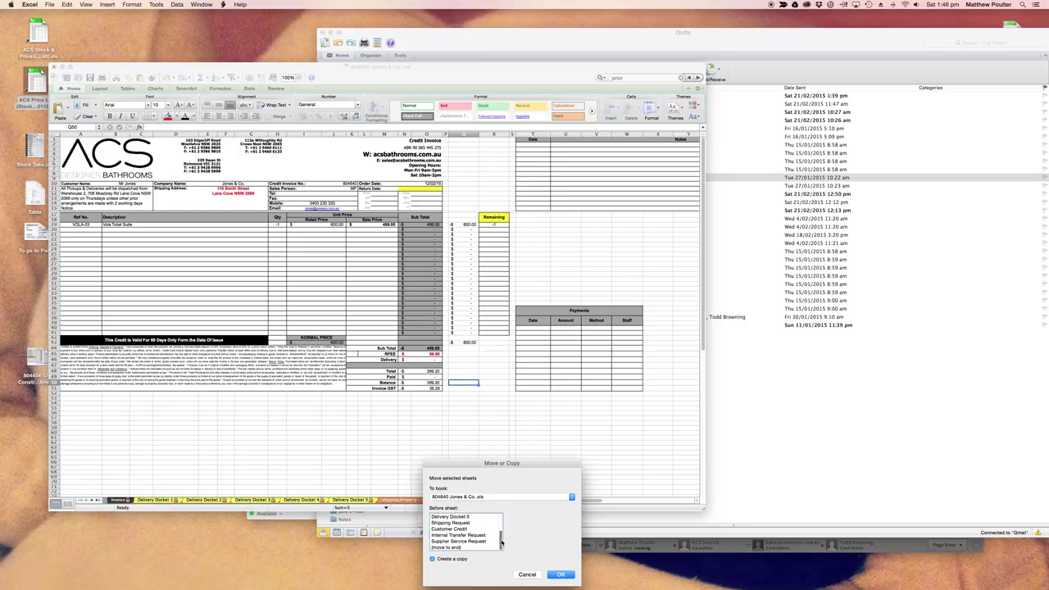
pyautogui.moveTo(502, 545)
pyautogui.mouseDown()
pyautogui.moveTo(500, 517)
pyautogui.moveTo(500, 547)
pyautogui.mouseUp()
pyautogui.scroll(3, 497, 548)
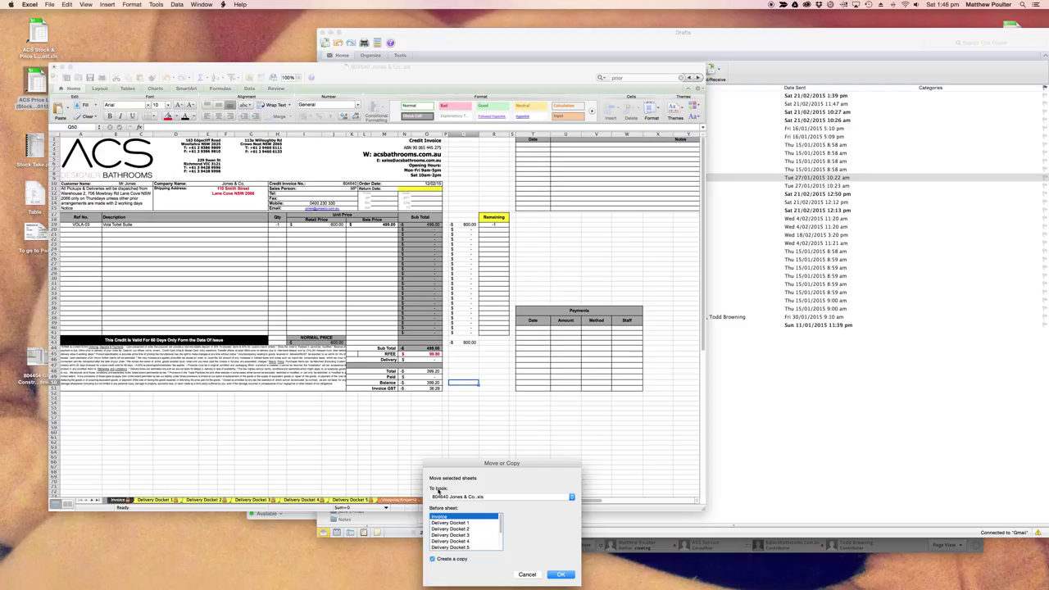
pyautogui.click(488, 497)
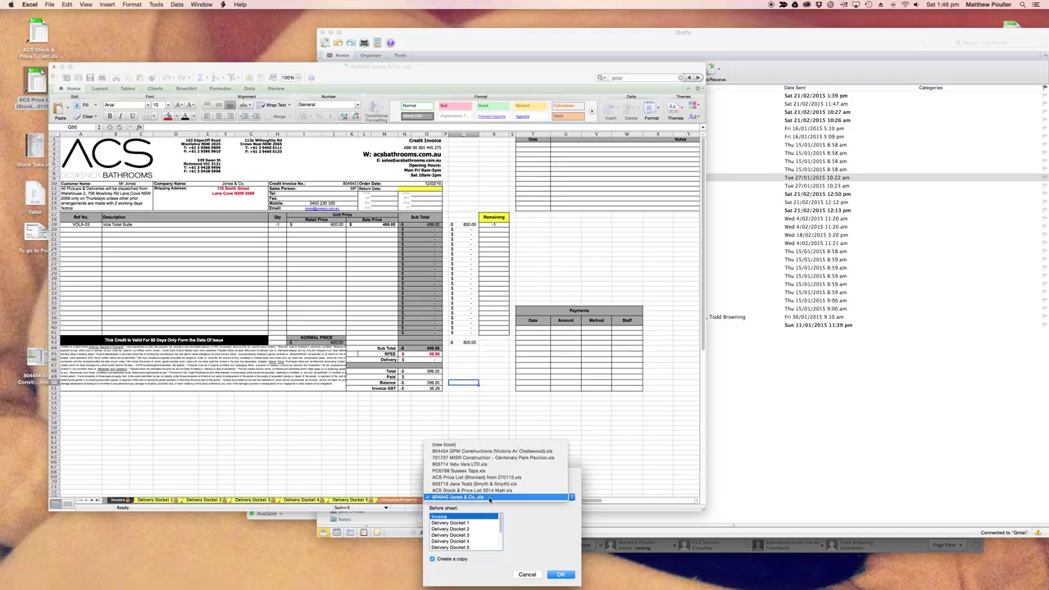
pyautogui.click(518, 445)
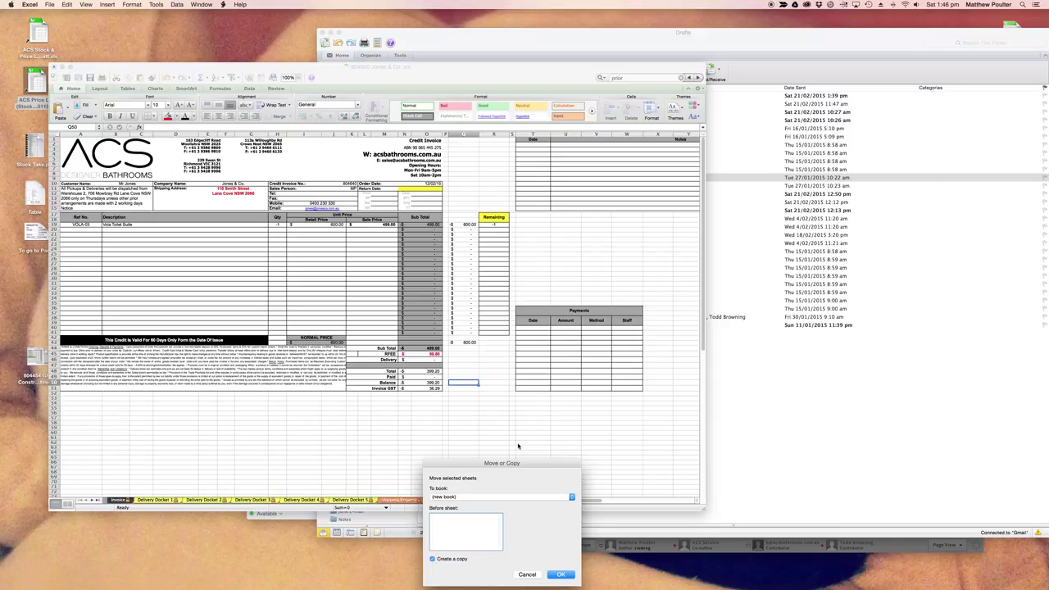
pyautogui.click(558, 574)
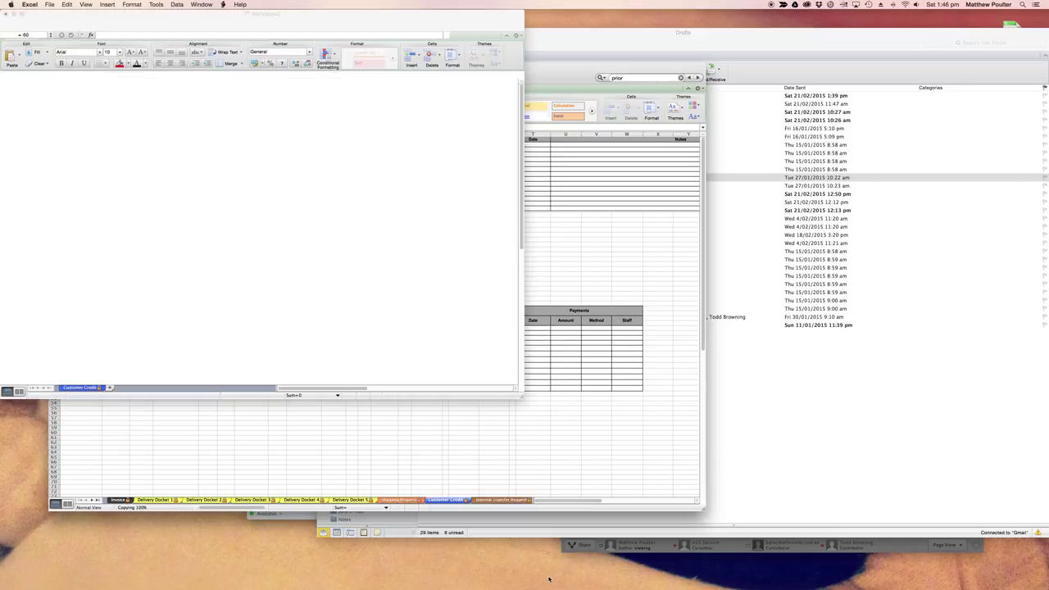
pyautogui.moveTo(303, 19); pyautogui.dragTo(427, 60)
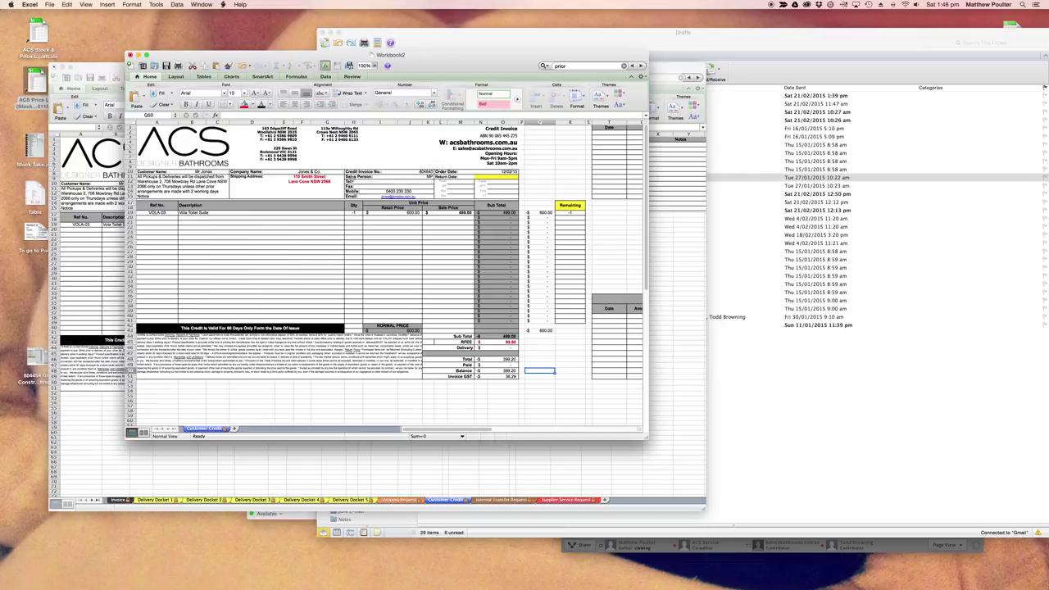
# Save the new credit workbook in the Lane Cove folder, named with the prefix CR, the invoice number and Jones & Co
pyautogui.click(299, 268)
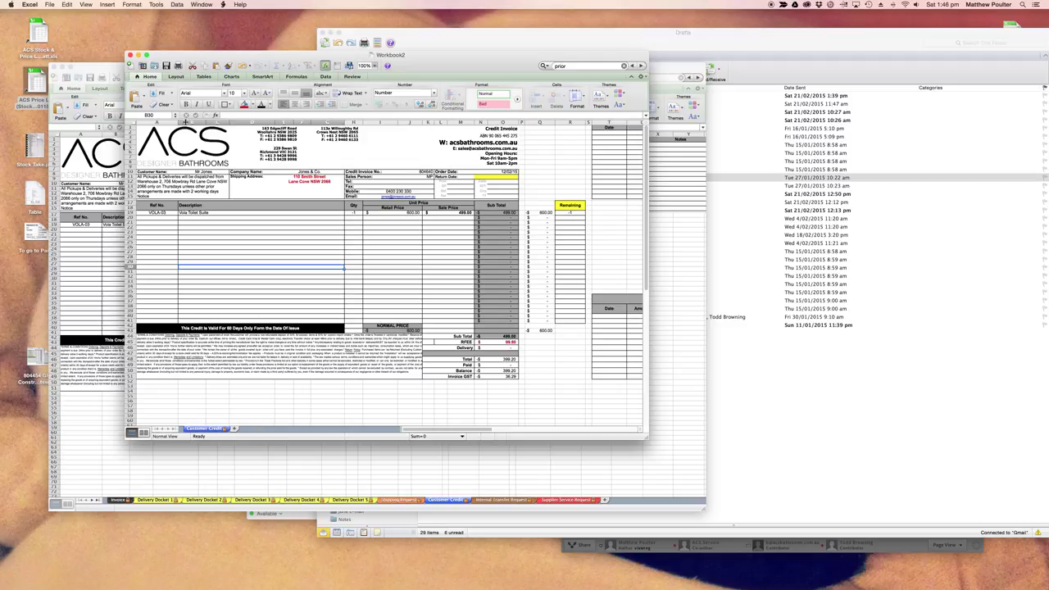
pyautogui.click(49, 4)
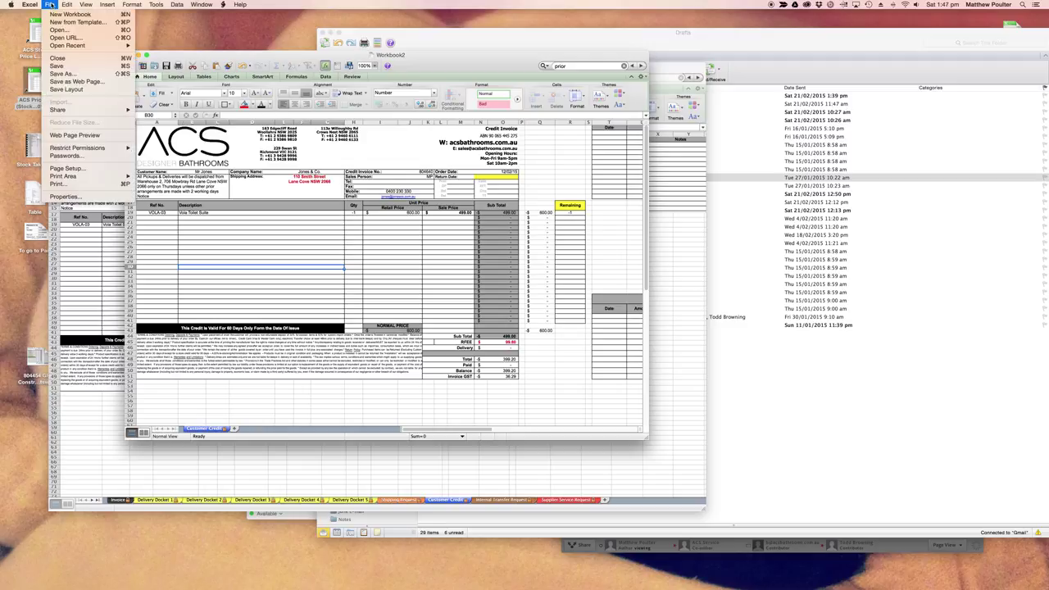
pyautogui.click(123, 72)
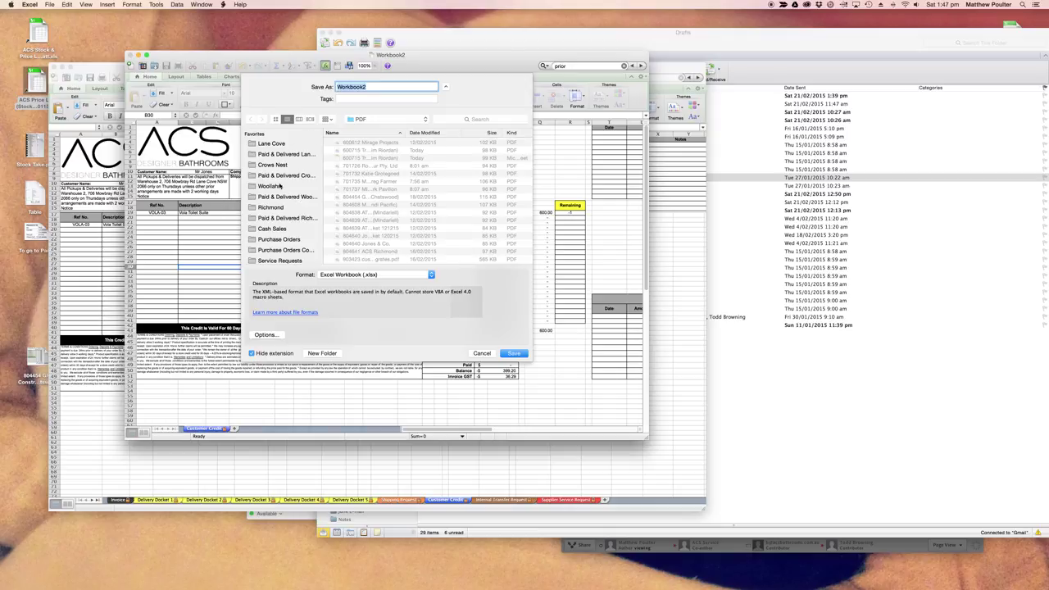
pyautogui.click(284, 144)
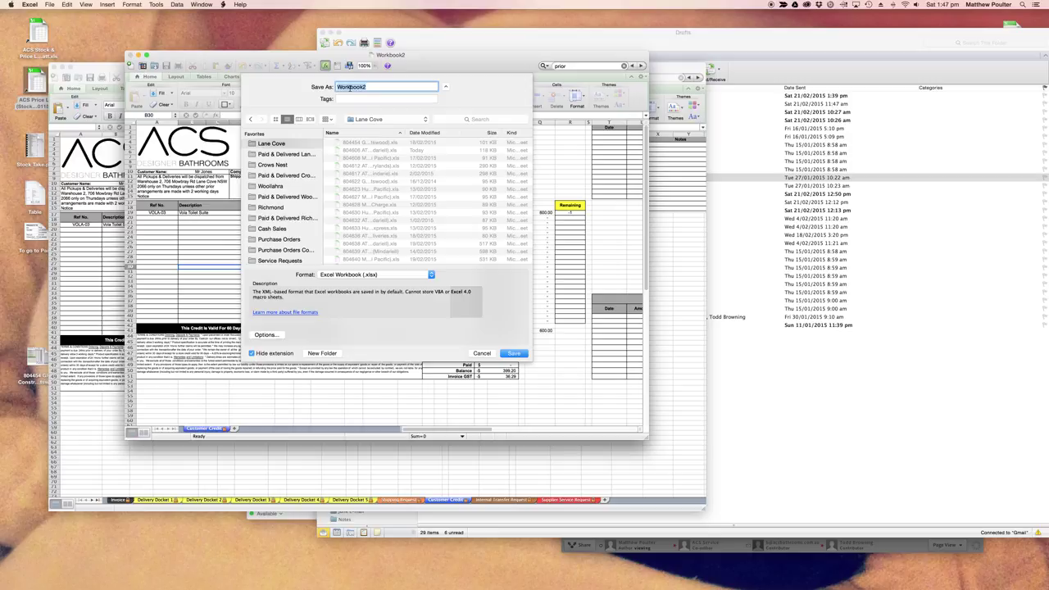
pyautogui.write('CC')
pyautogui.write('804640')
pyautogui.write(' Jones')
pyautogui.write(' & Co')
pyautogui.write('R')
pyautogui.moveTo(345, 87); pyautogui.dragTo(364, 87)
pyautogui.click(516, 353)
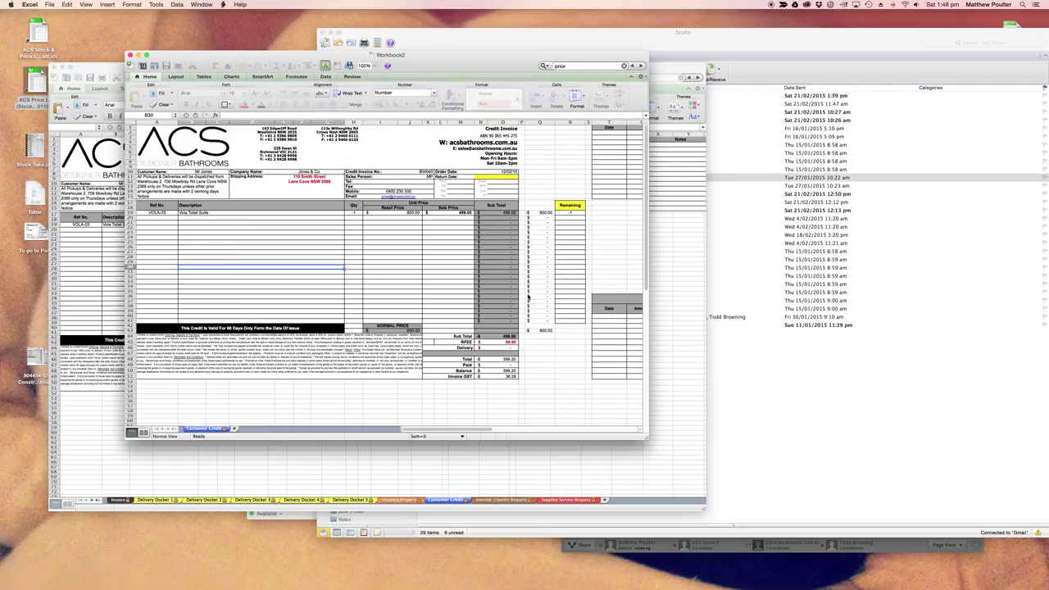
# Switch to Finder and open the Lane Cove folder
pyautogui.press('super+Tab')
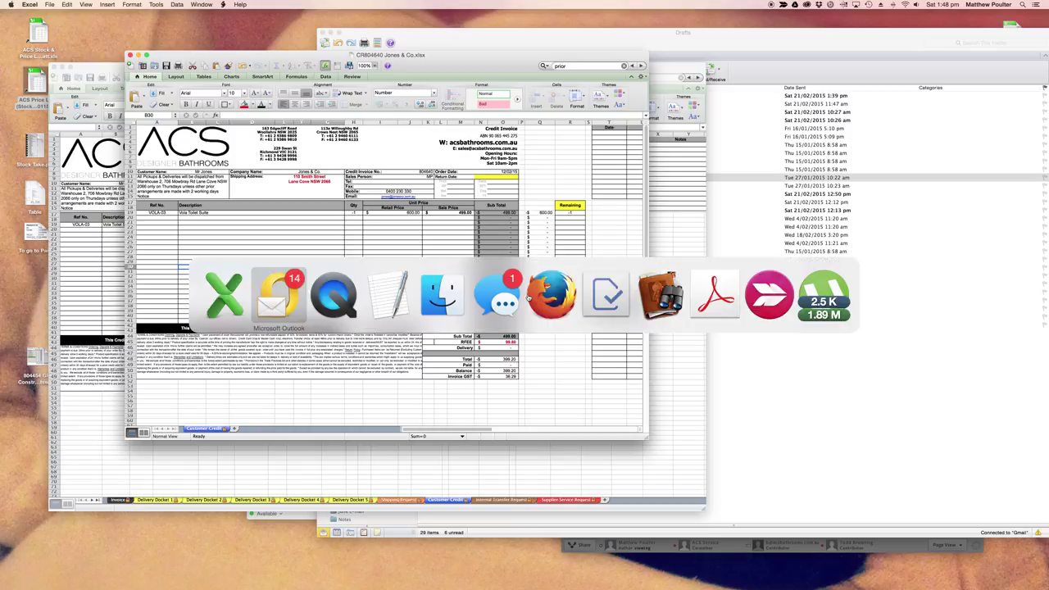
pyautogui.press('super+Tab')
pyautogui.press('super+Tab')
pyautogui.press('super+Tab')
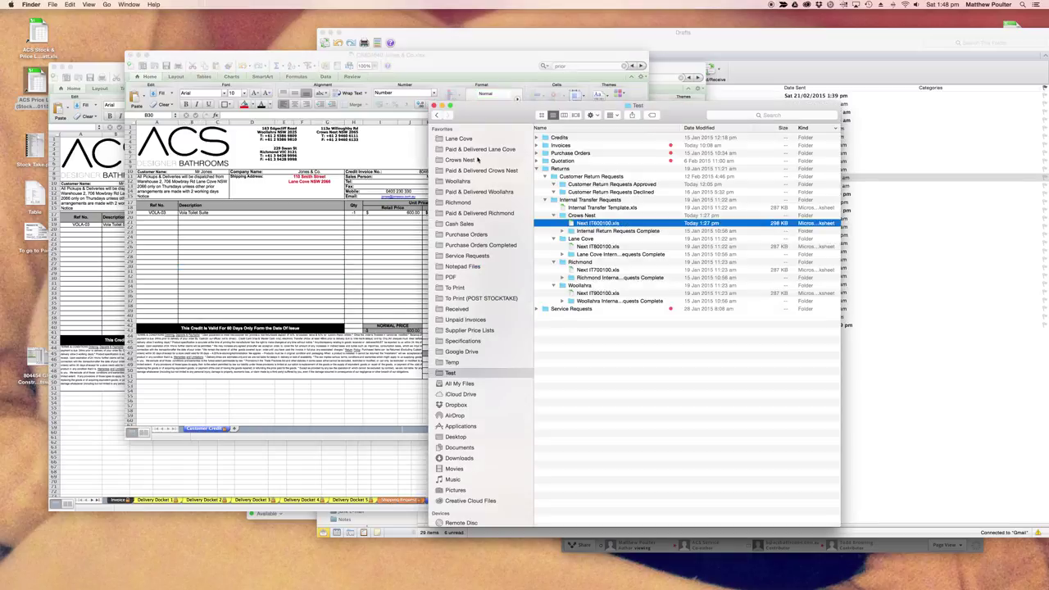
pyautogui.click(459, 137)
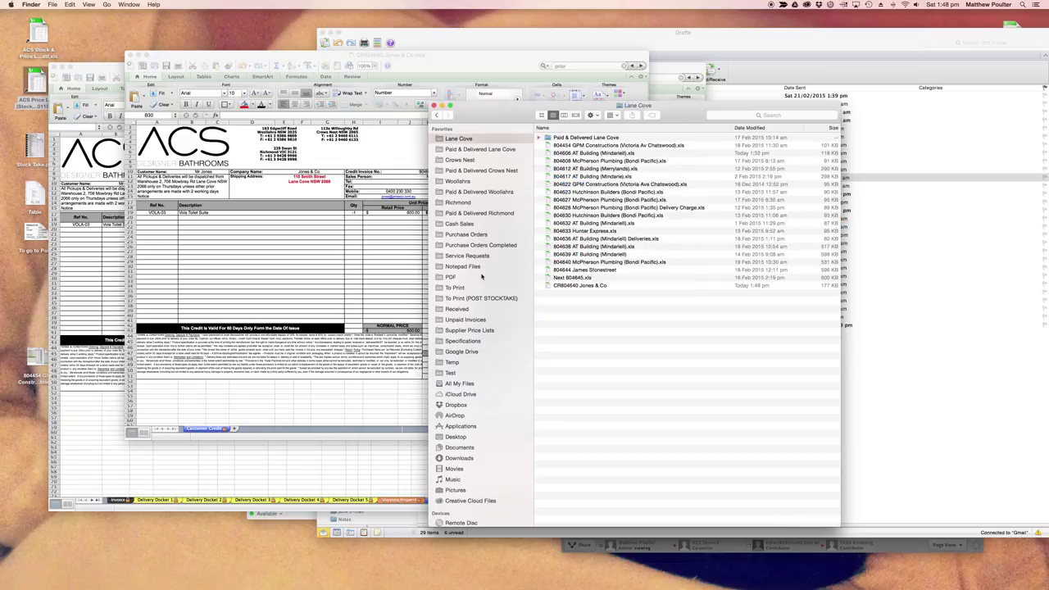
# Browse Google Drive's Invoices folder, look inside 1 Templates, and open the Lane Cove subfolder
pyautogui.click(475, 352)
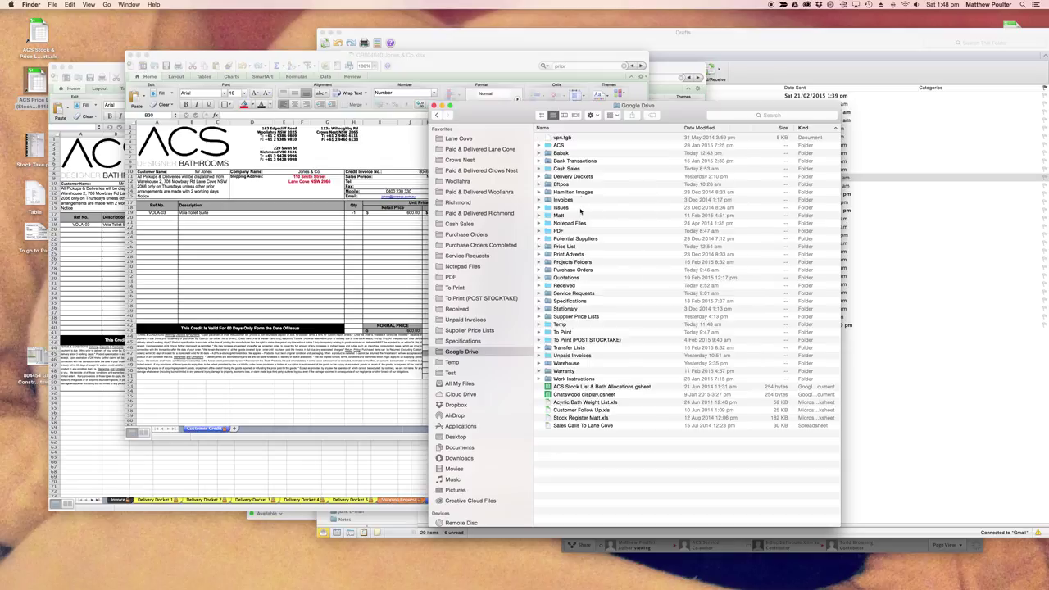
pyautogui.doubleClick(577, 199)
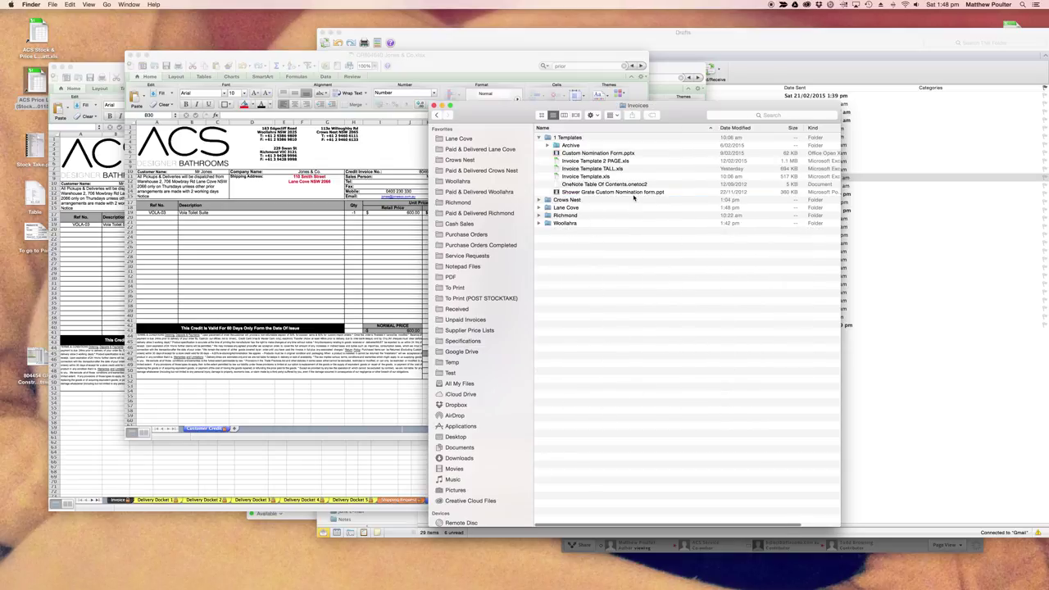
pyautogui.click(540, 138)
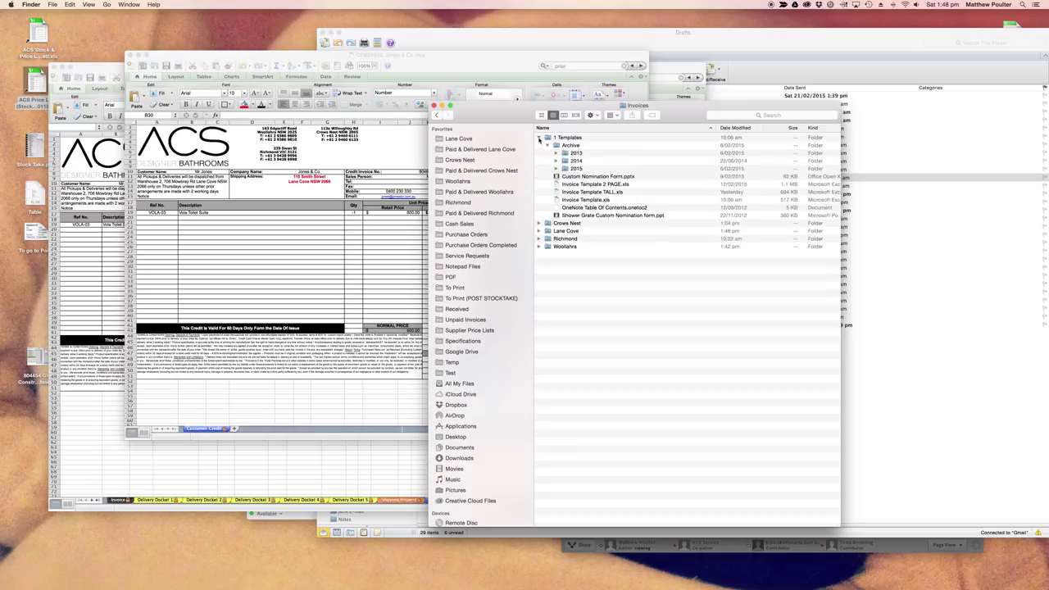
pyautogui.click(569, 153)
pyautogui.doubleClick(633, 155)
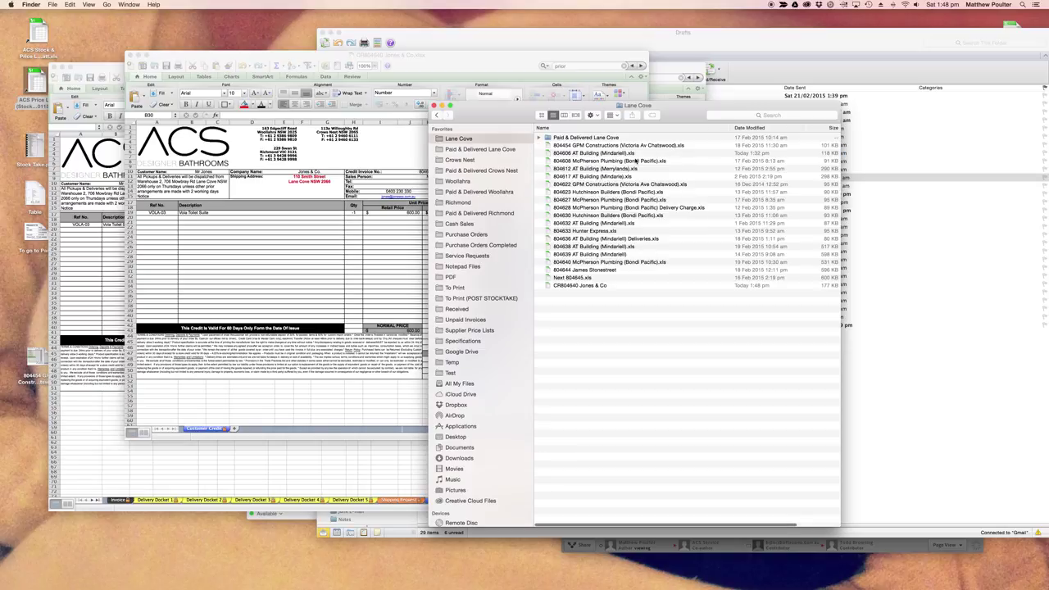
# Sort the Lane Cove files by name in descending order in a wider window and select the Jones & Co credit workbook
pyautogui.click(590, 129)
pyautogui.click(590, 129)
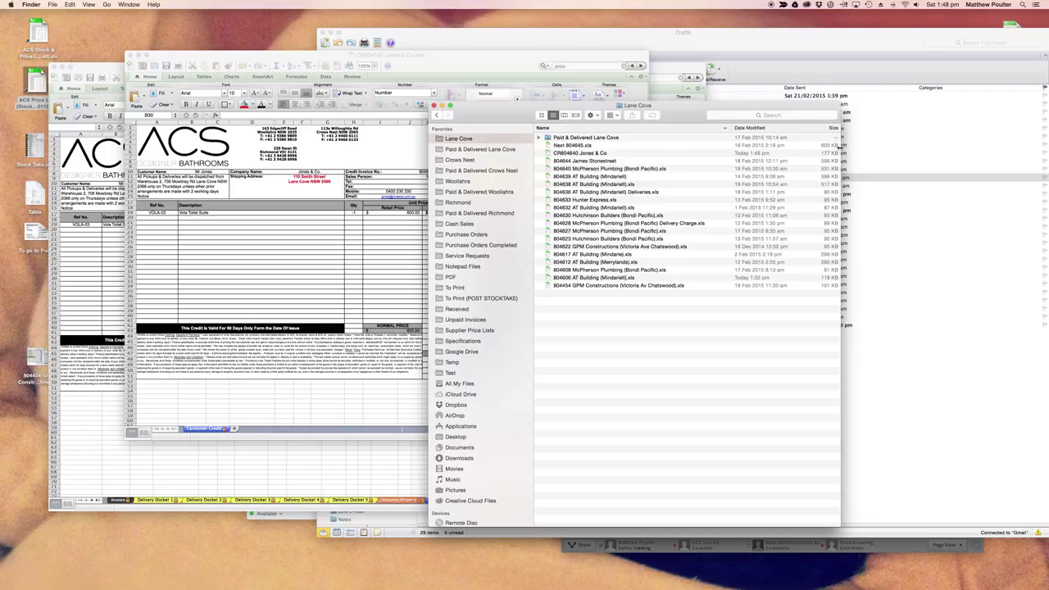
pyautogui.moveTo(841, 148); pyautogui.dragTo(937, 136)
pyautogui.click(923, 129)
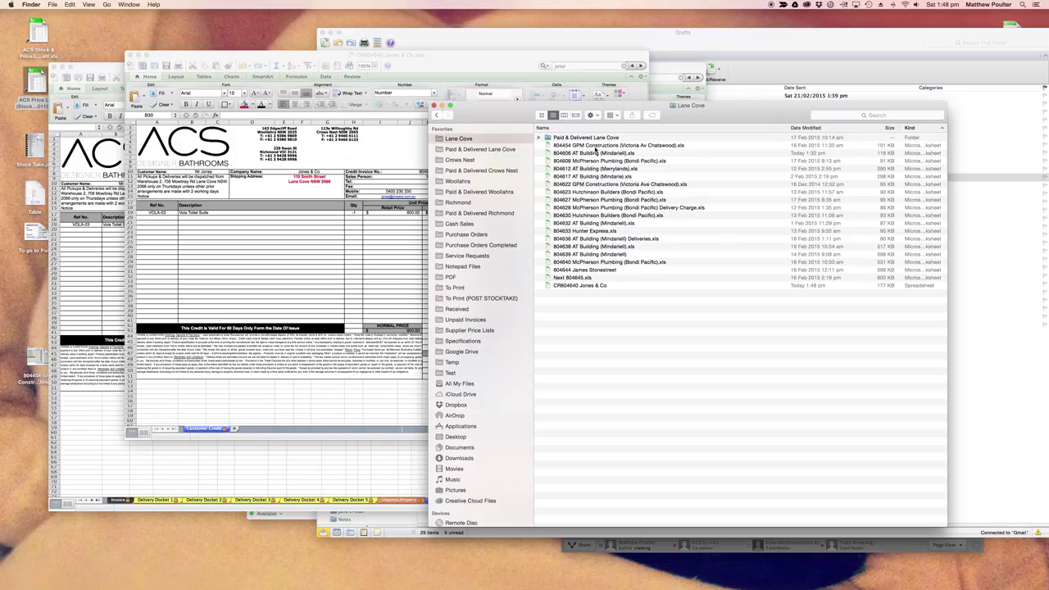
pyautogui.click(596, 128)
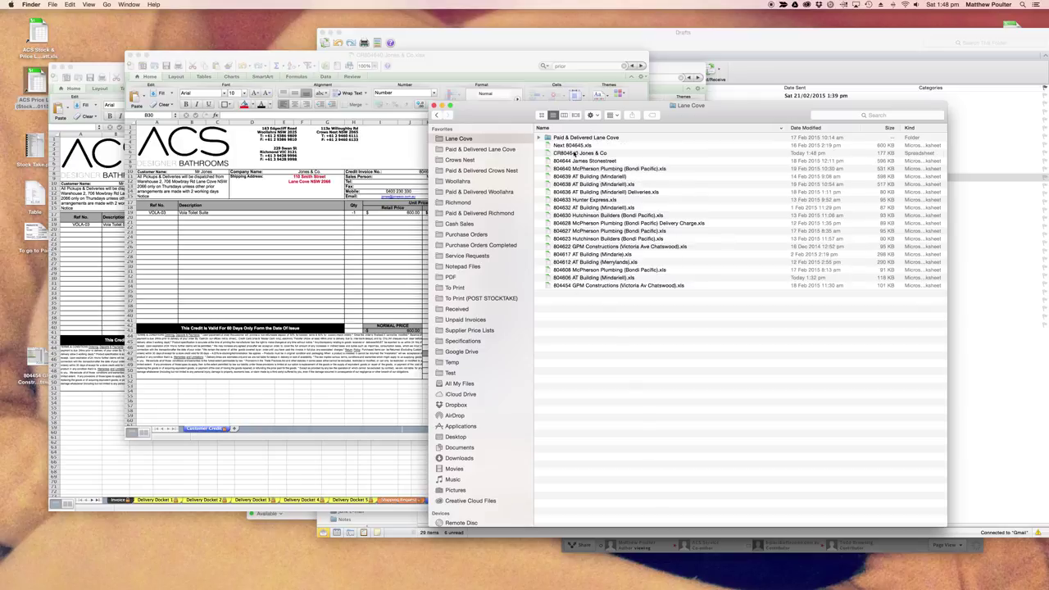
pyautogui.click(574, 153)
pyautogui.rightClick(623, 308)
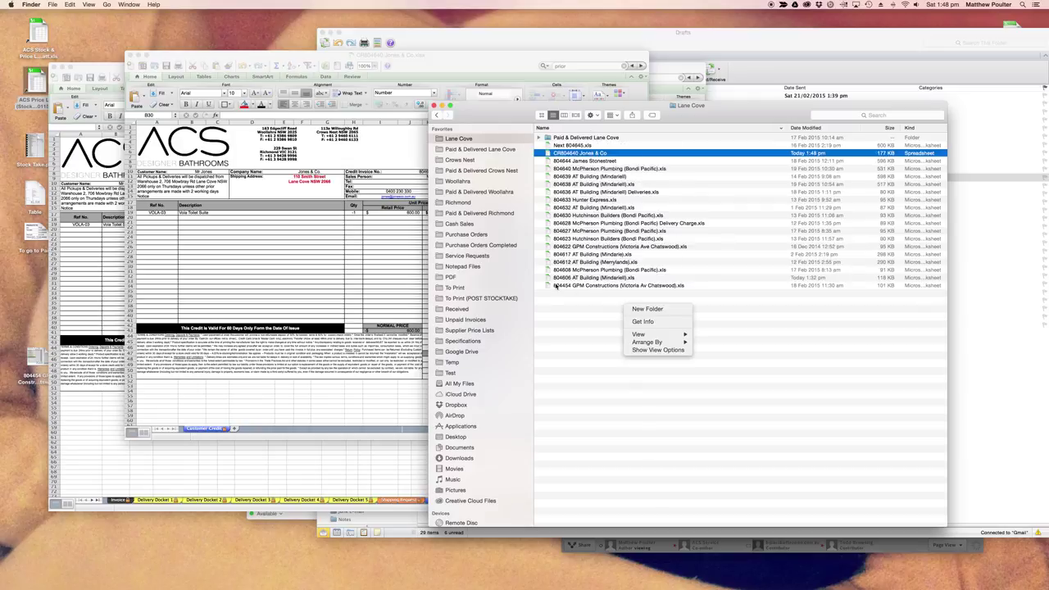
pyautogui.rightClick(553, 323)
pyautogui.rightClick(764, 294)
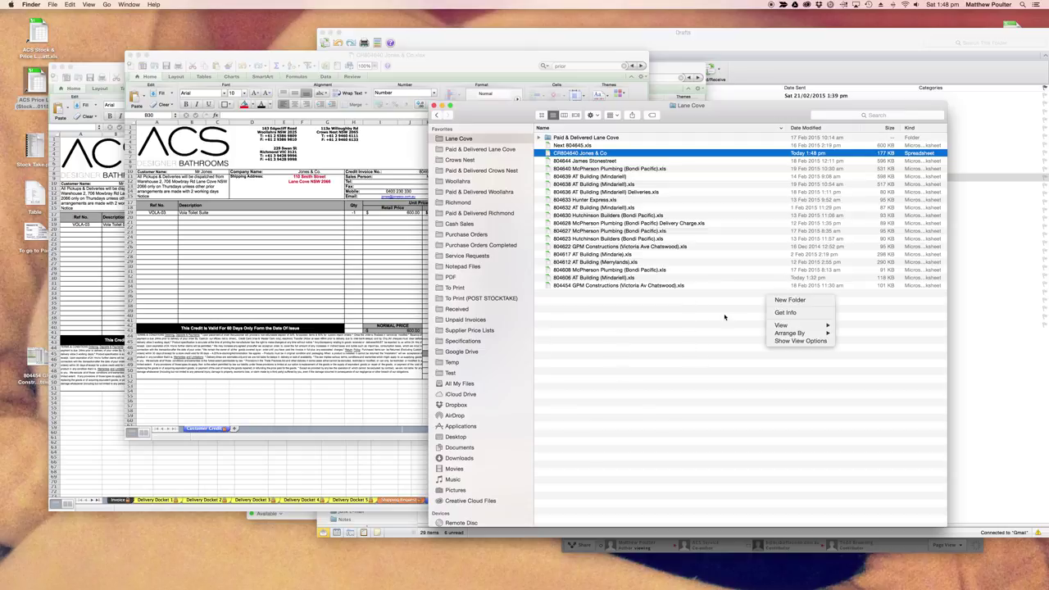
pyautogui.rightClick(724, 315)
pyautogui.rightClick(682, 365)
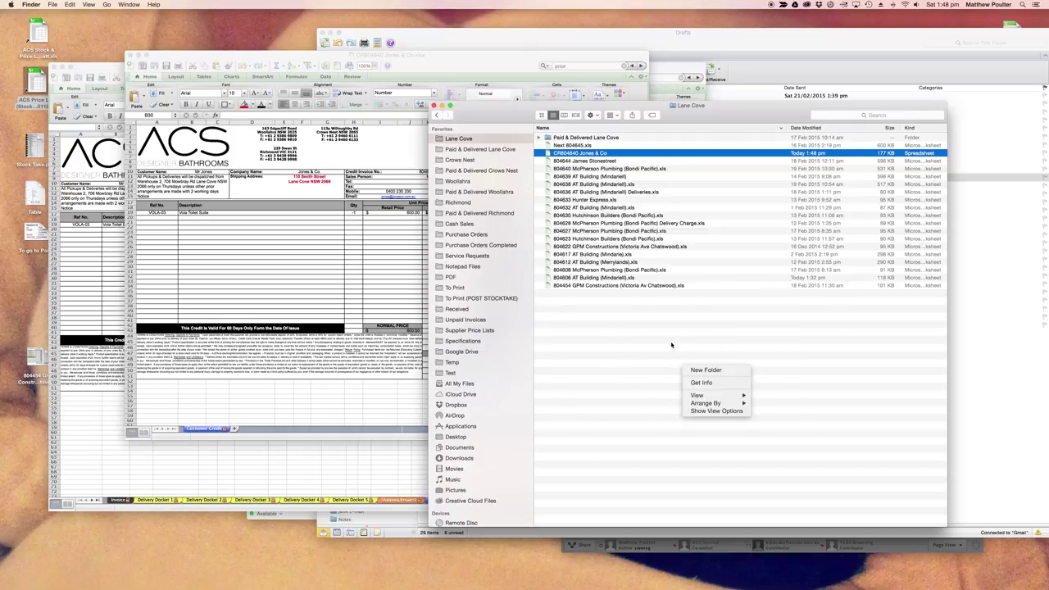
pyautogui.rightClick(670, 343)
pyautogui.click(608, 208)
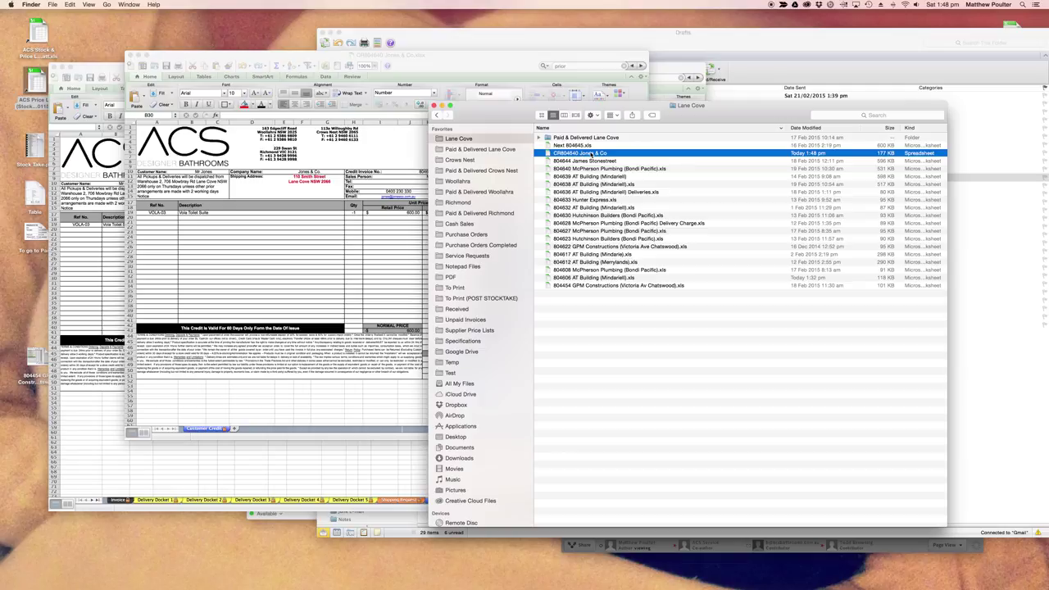
# Return to the Jones & Co credit workbook in Excel and save it as a PDF in the PDF folder, using the .pdf extension
pyautogui.click(265, 277)
pyautogui.click(283, 269)
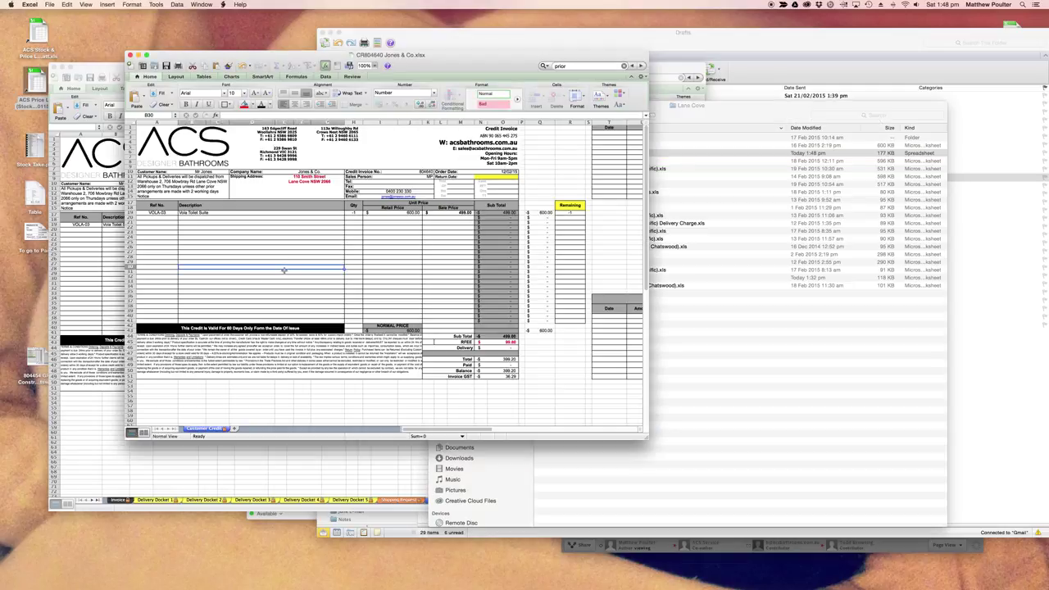
pyautogui.click(285, 258)
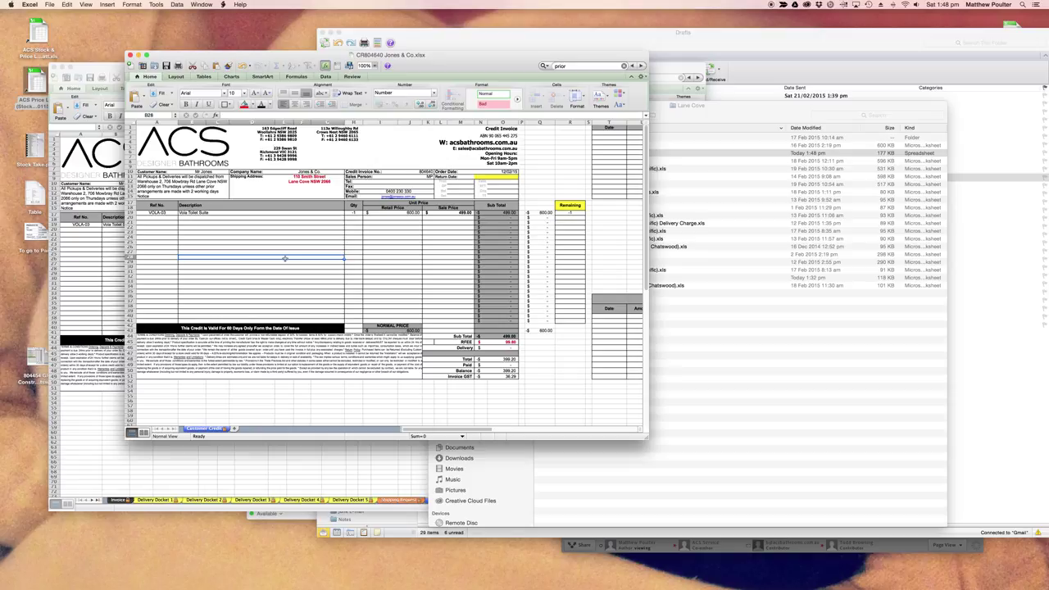
pyautogui.press('super+p')
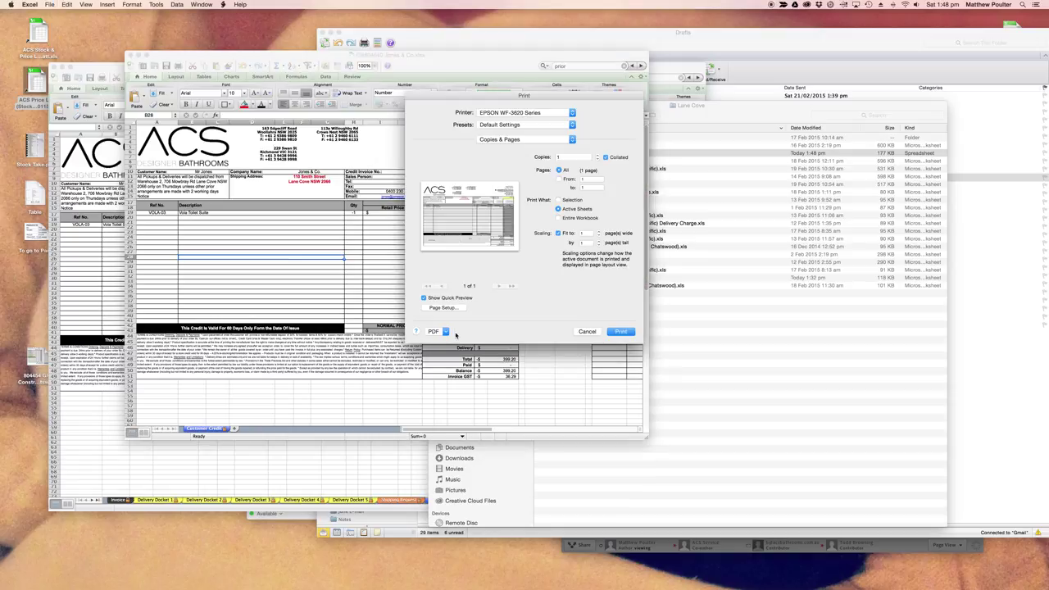
pyautogui.click(441, 331)
pyautogui.click(483, 354)
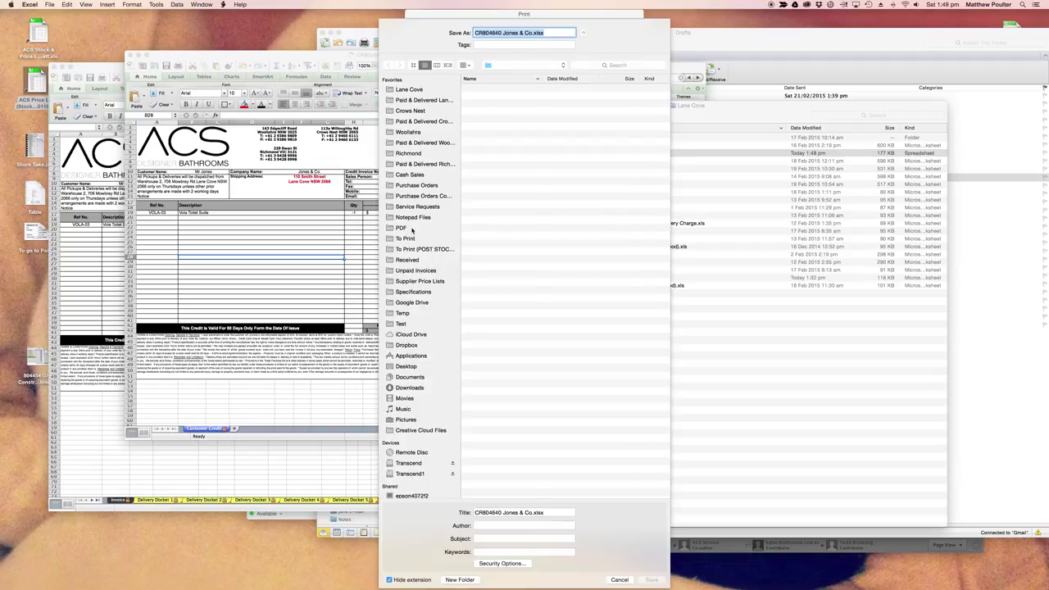
pyautogui.click(412, 230)
pyautogui.click(651, 579)
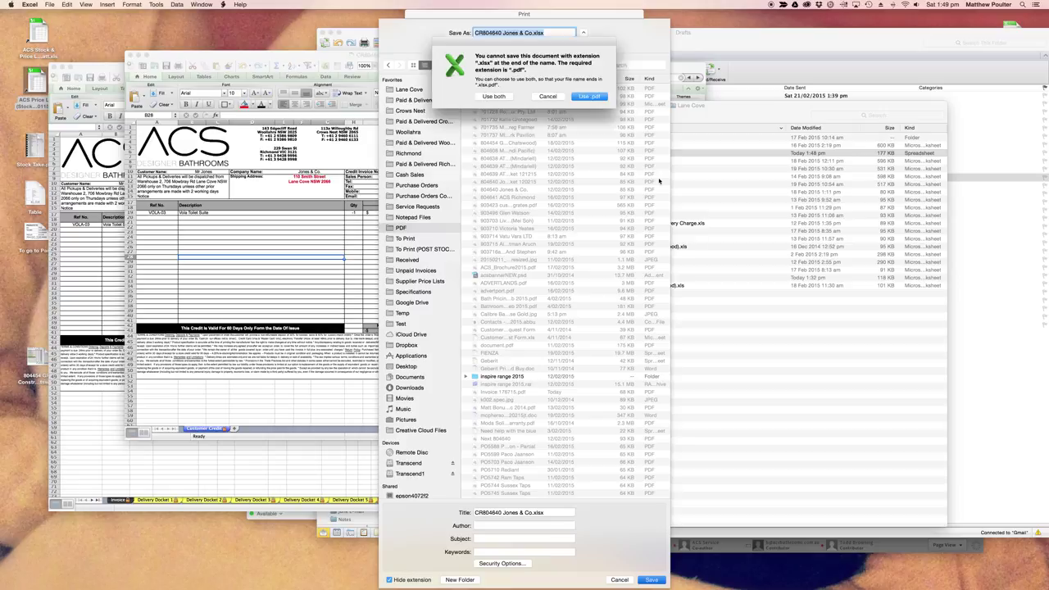
pyautogui.press('Return')
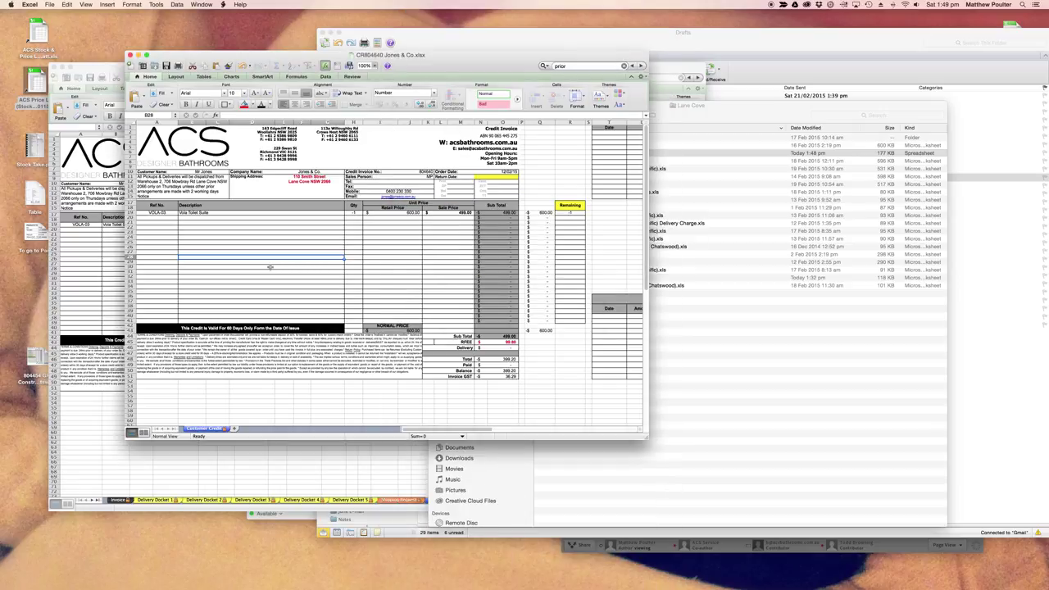
# Switch to Outlook and forward the ACS Credit Note template from the Drafts folder
pyautogui.press('super+Tab')
pyautogui.press('super+Tab')
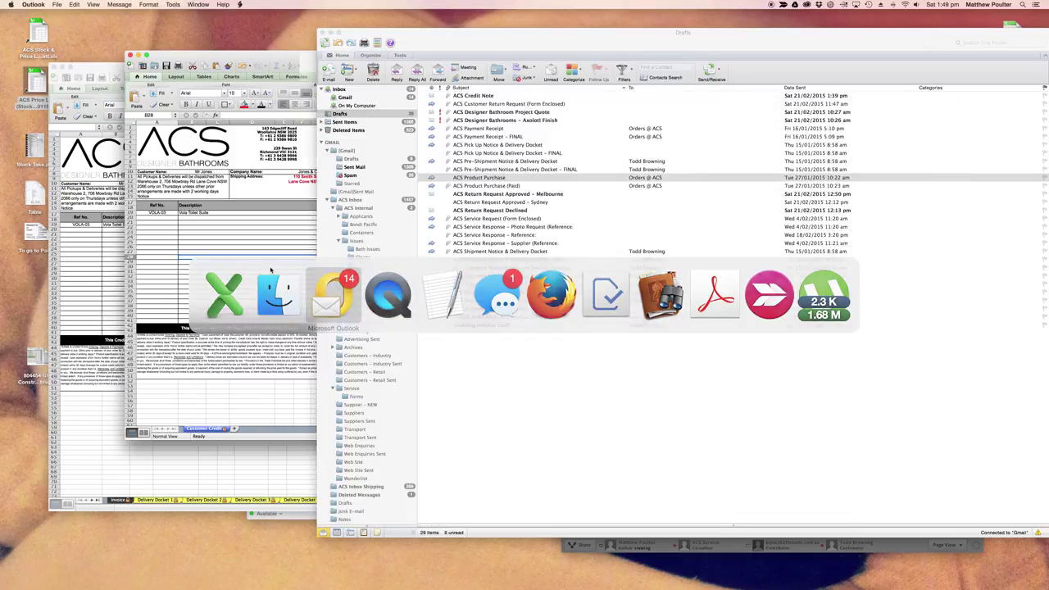
pyautogui.click(396, 118)
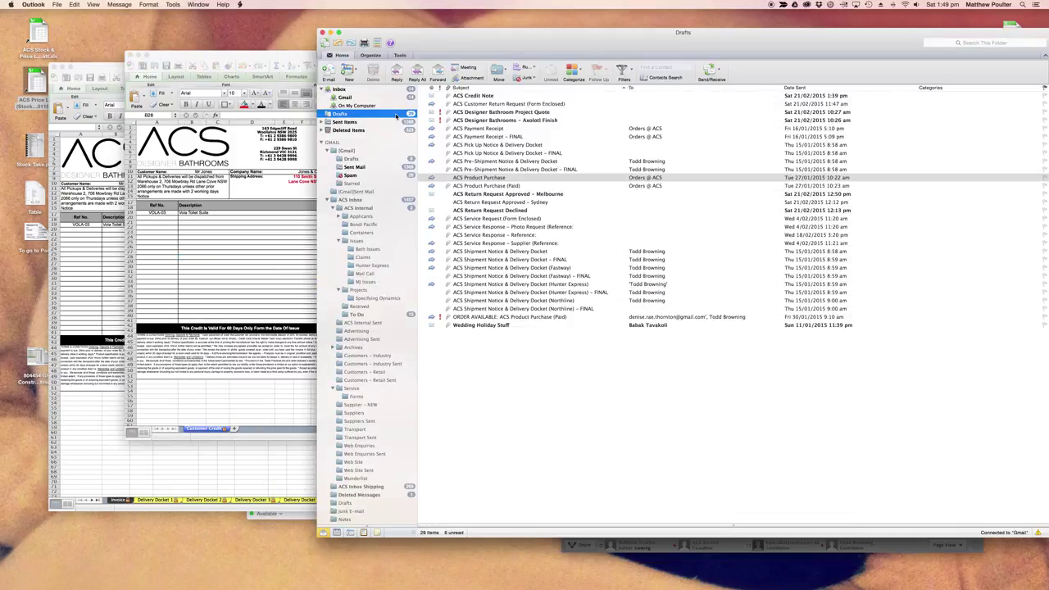
pyautogui.click(623, 95)
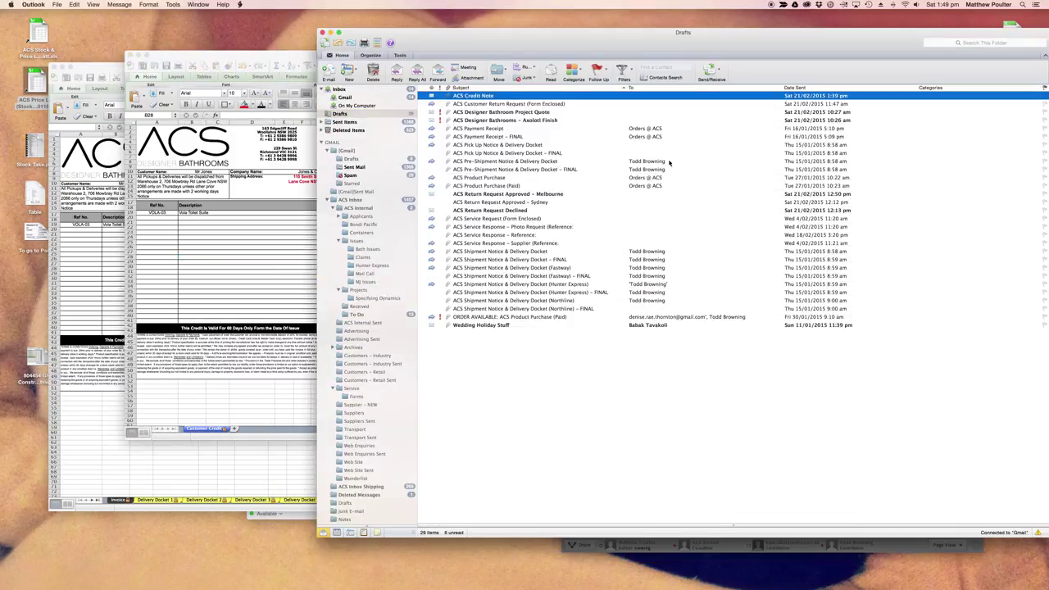
pyautogui.press('super+j')
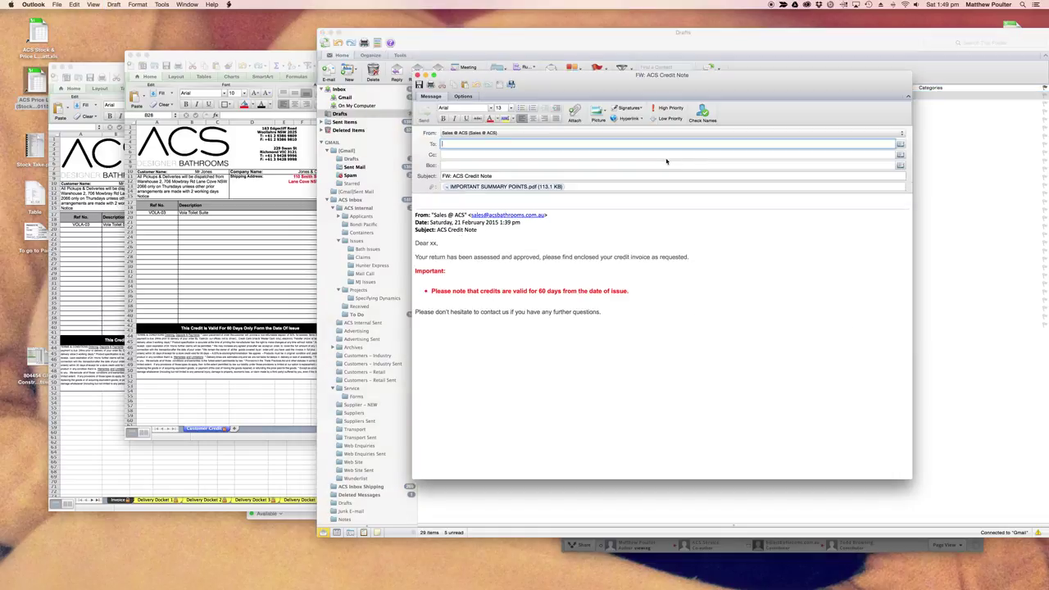
# Attach the Jones & Co credit invoice PDF from the PDF folder, sorting the files by date modified to find it
pyautogui.press('super+e')
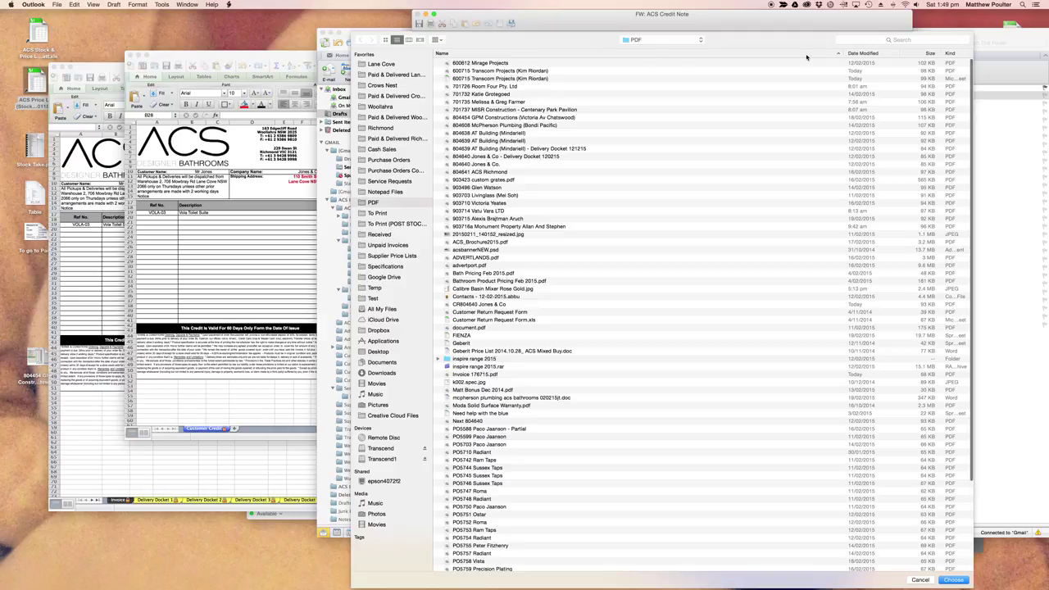
pyautogui.click(859, 55)
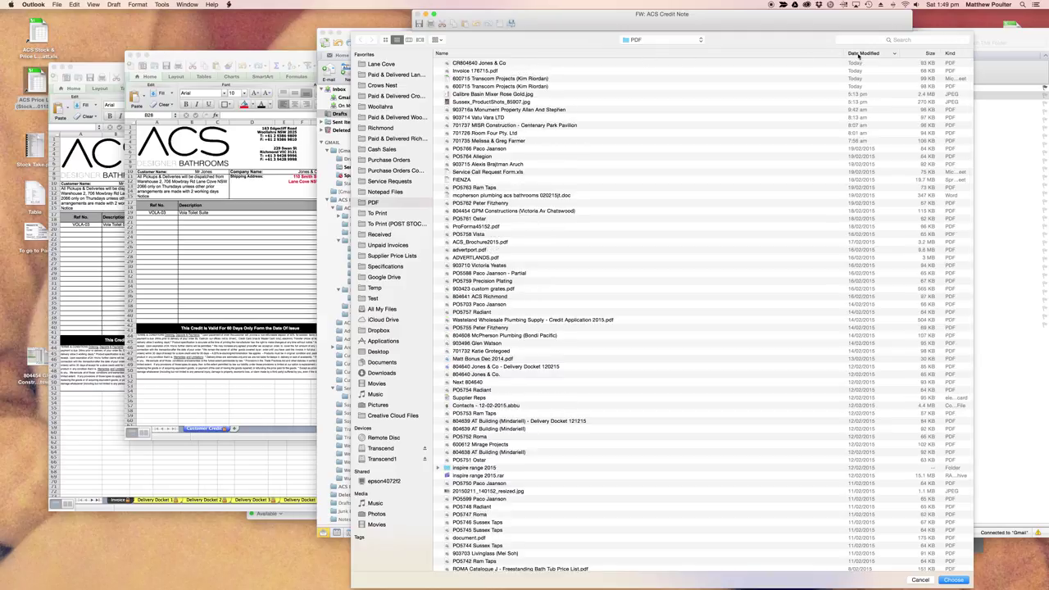
pyautogui.click(859, 55)
pyautogui.doubleClick(484, 63)
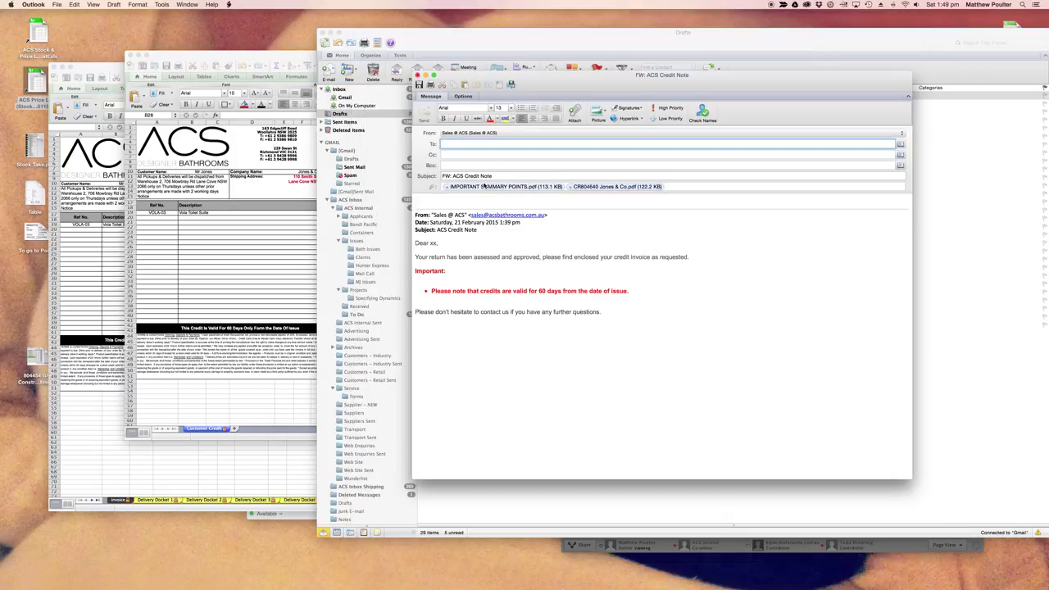
# Remove the FW: prefix from the email subject and delete the forwarded From, Date and Subject header above the greeting
pyautogui.click(459, 177)
pyautogui.press('BackSpace')
pyautogui.press('BackSpace')
pyautogui.press('BackSpace')
pyautogui.press('BackSpace')
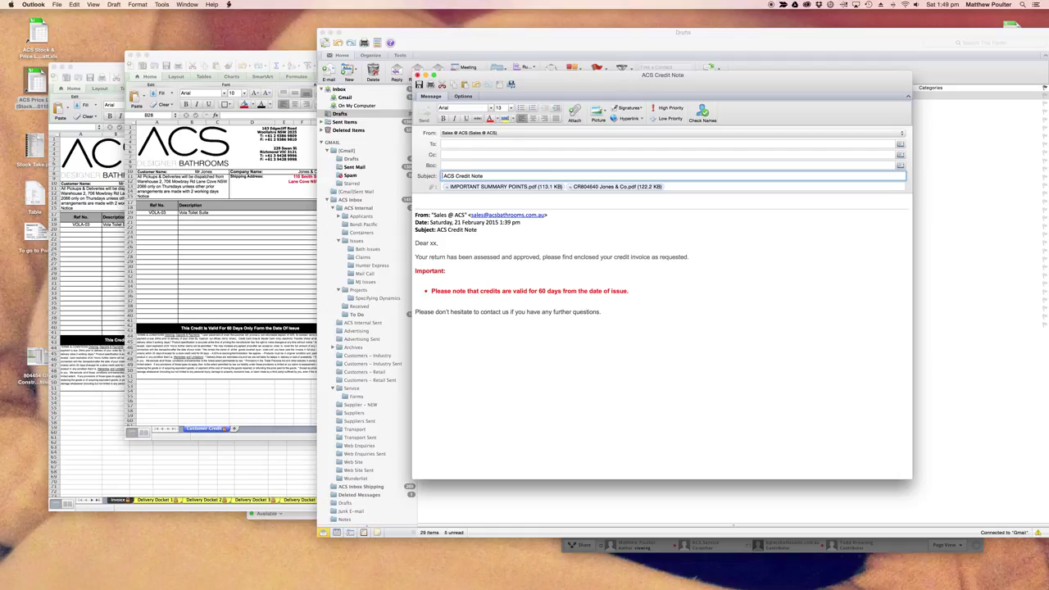
pyautogui.moveTo(484, 234); pyautogui.dragTo(415, 199)
pyautogui.press('Delete')
pyautogui.press('Delete')
pyautogui.press('Delete')
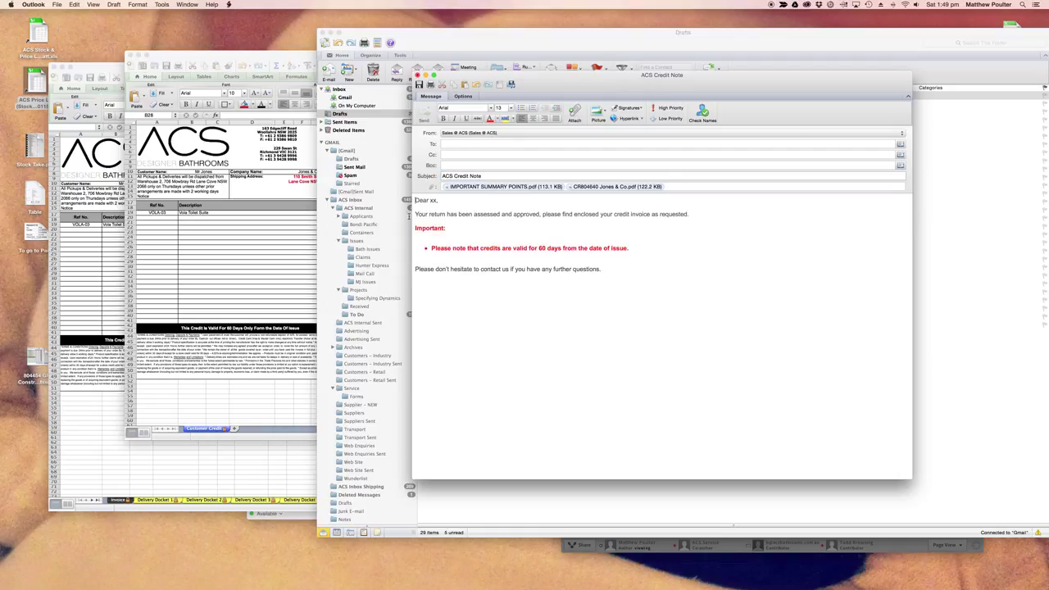
# Replace the greeting's xx placeholder with the customer's title and surname, and open the attached credit invoice PDF for review
pyautogui.doubleClick(433, 201)
pyautogui.write('Mr Jones')
pyautogui.doubleClick(585, 187)
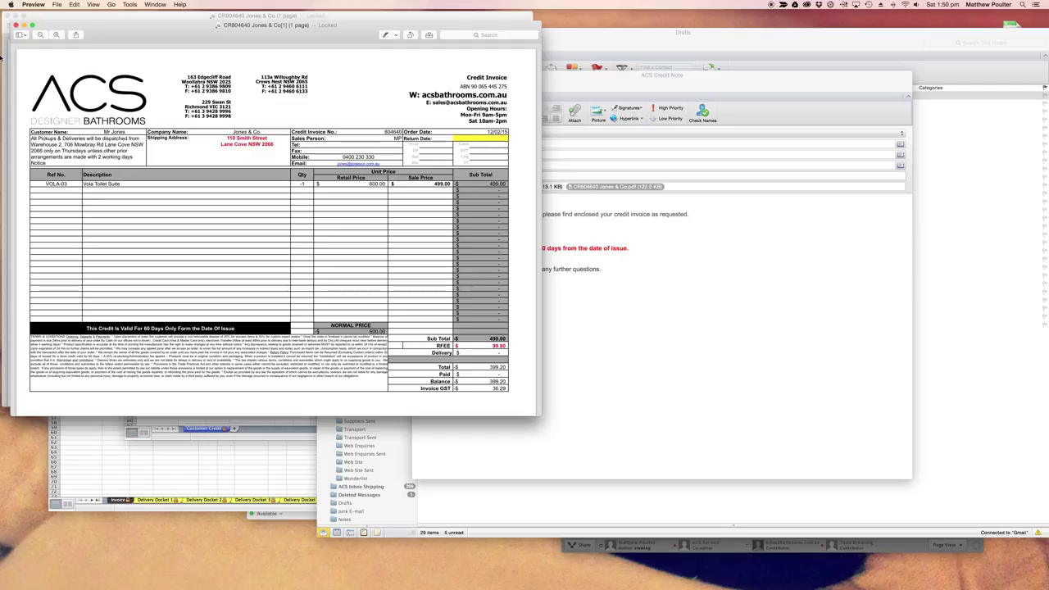
# Close both credit invoice PDF previews and return to the ACS Credit Note email in Outlook
pyautogui.click(15, 25)
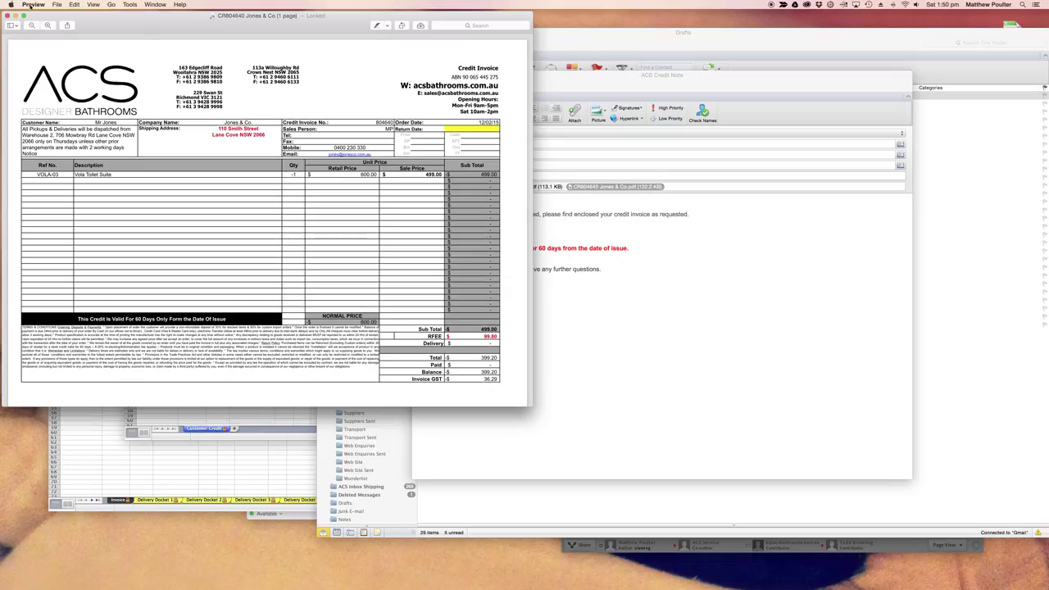
pyautogui.click(7, 16)
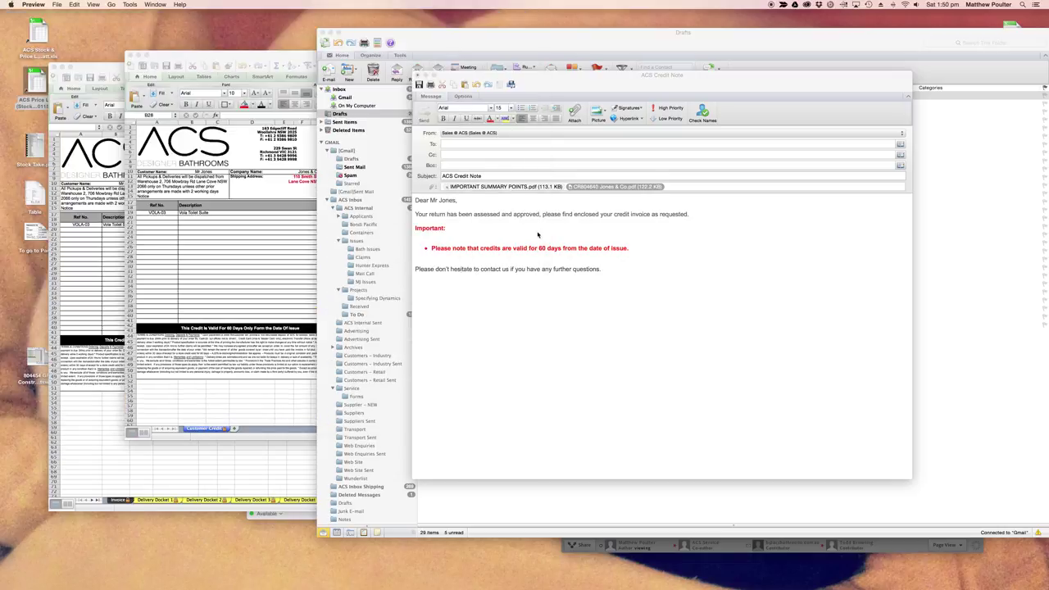
pyautogui.click(610, 188)
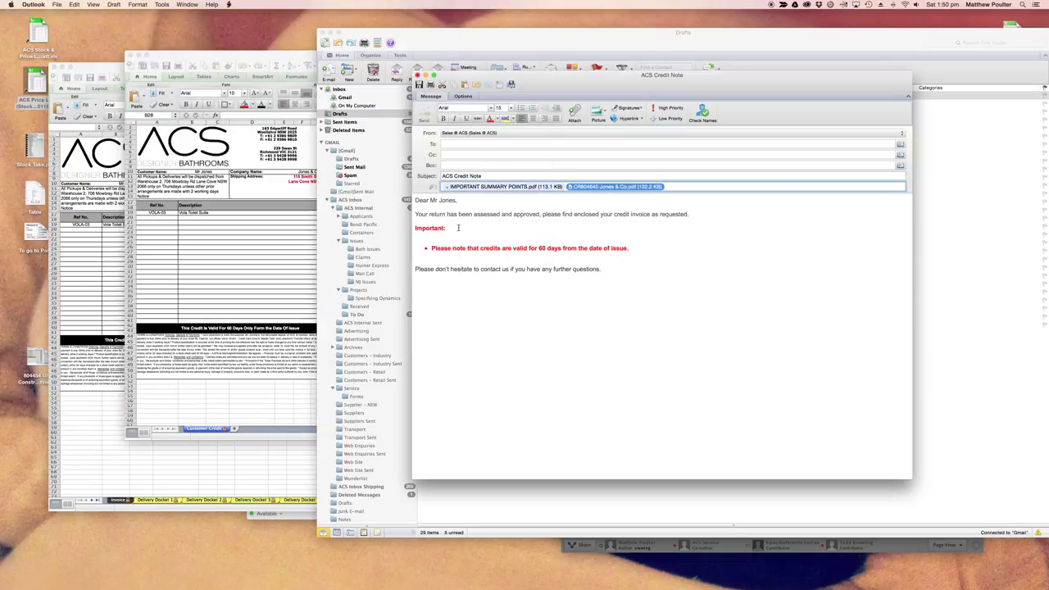
# Insert the Sales signature below the closing line of the email and keep Sales @ ACS as the sending account
pyautogui.click(420, 277)
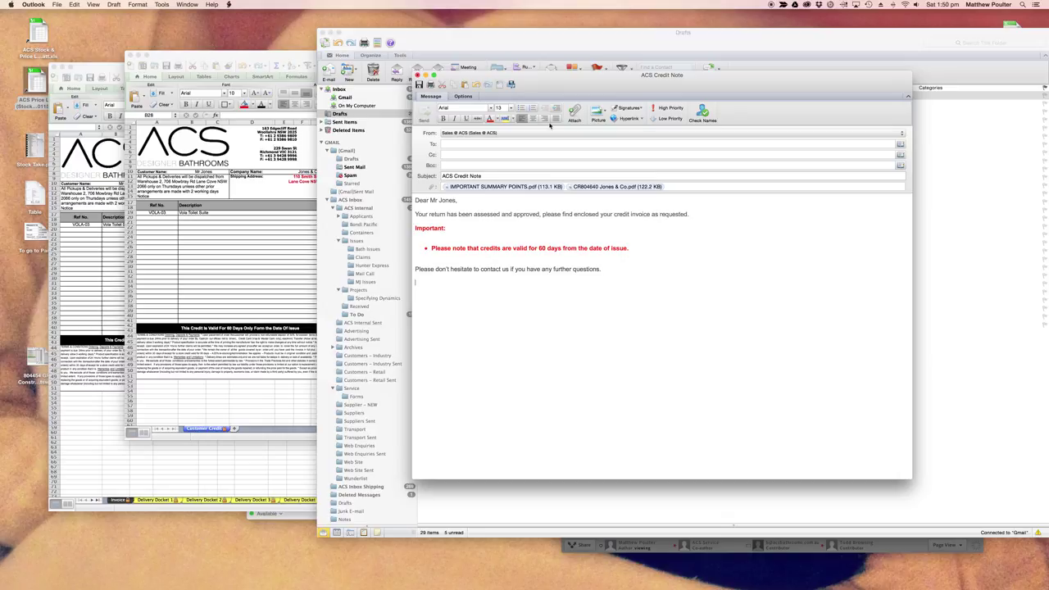
pyautogui.click(630, 108)
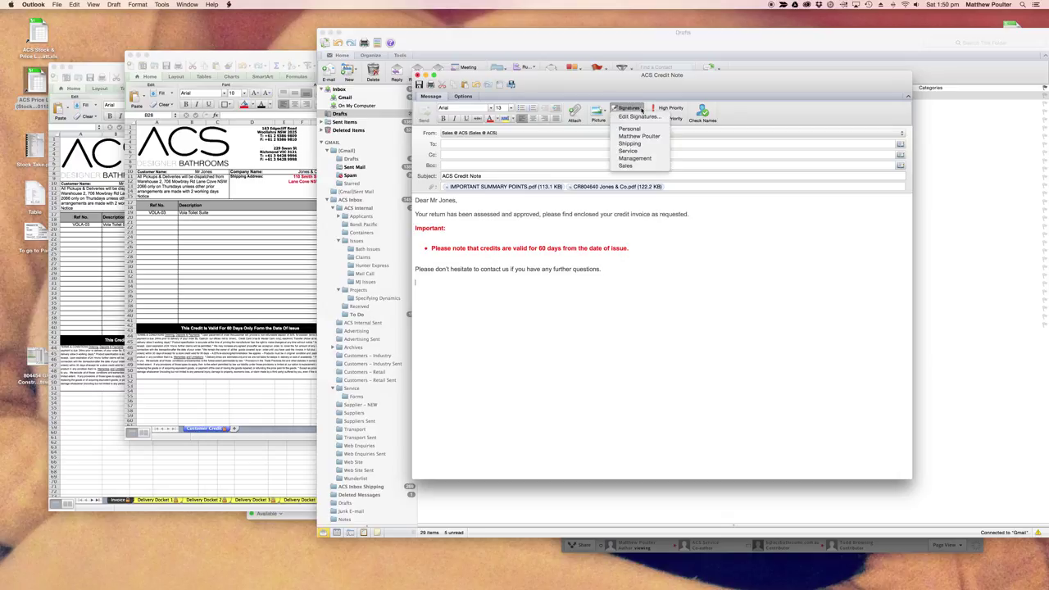
pyautogui.click(662, 166)
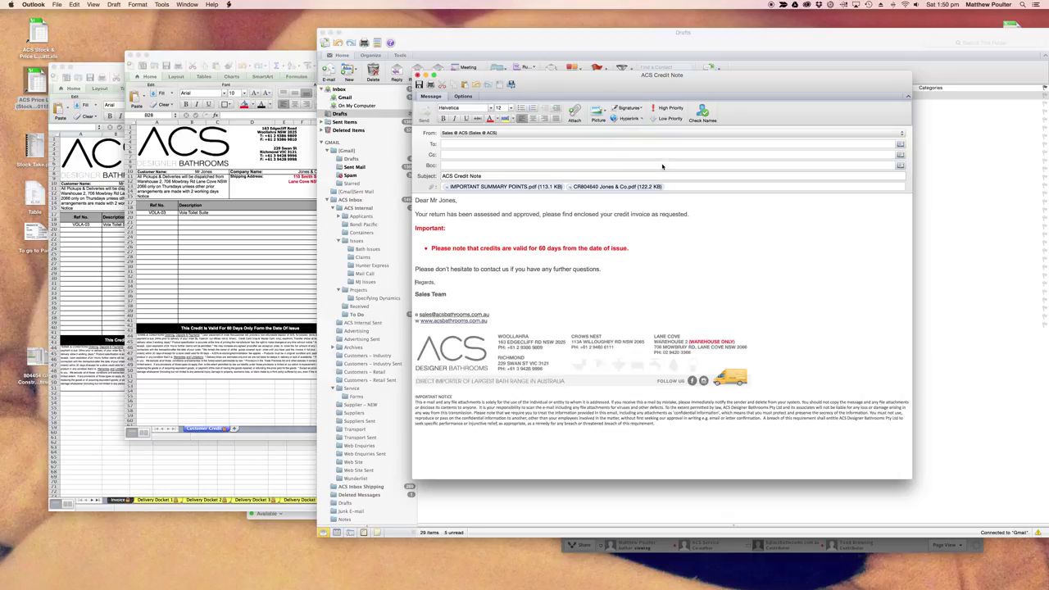
pyautogui.click(504, 134)
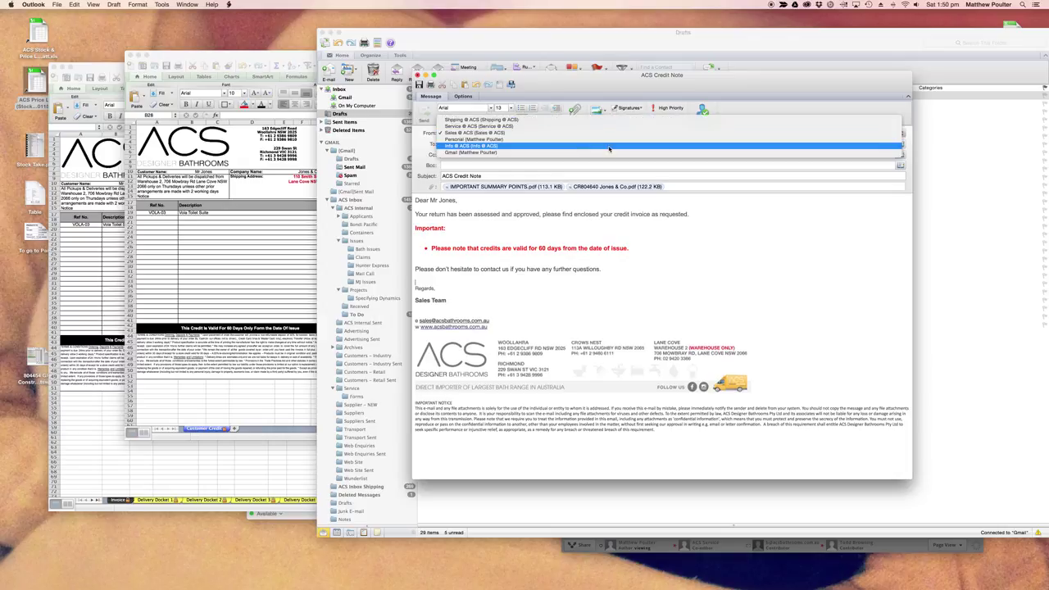
pyautogui.click(473, 132)
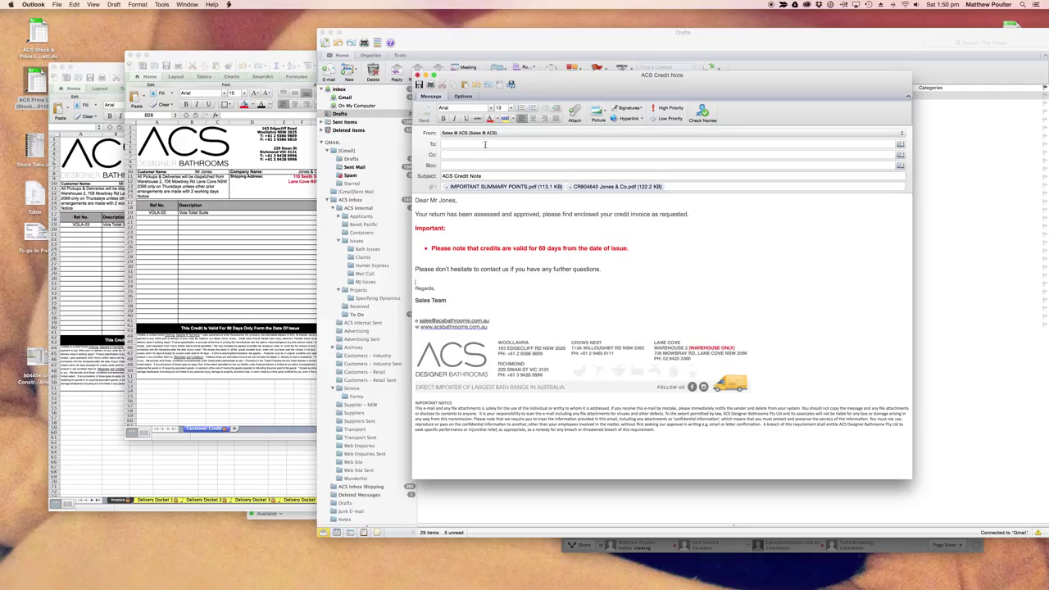
# Copy the customer's email address from the attached credit invoice PDF and paste it as the email's To recipient
pyautogui.click(484, 144)
pyautogui.doubleClick(623, 186)
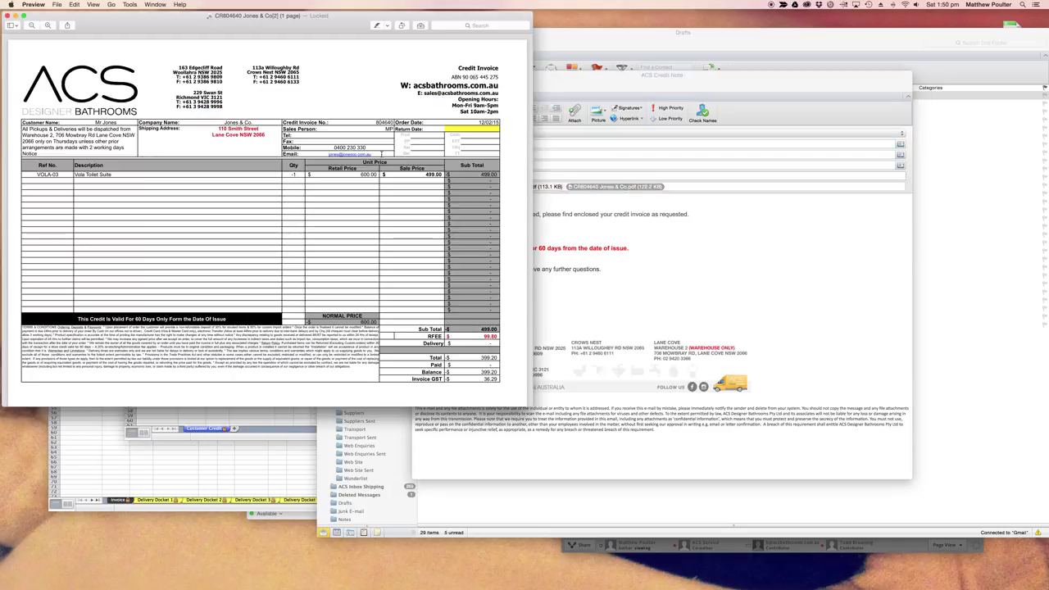
pyautogui.moveTo(370, 155); pyautogui.dragTo(324, 159)
pyautogui.press('super+c')
pyautogui.click(7, 16)
pyautogui.click(504, 143)
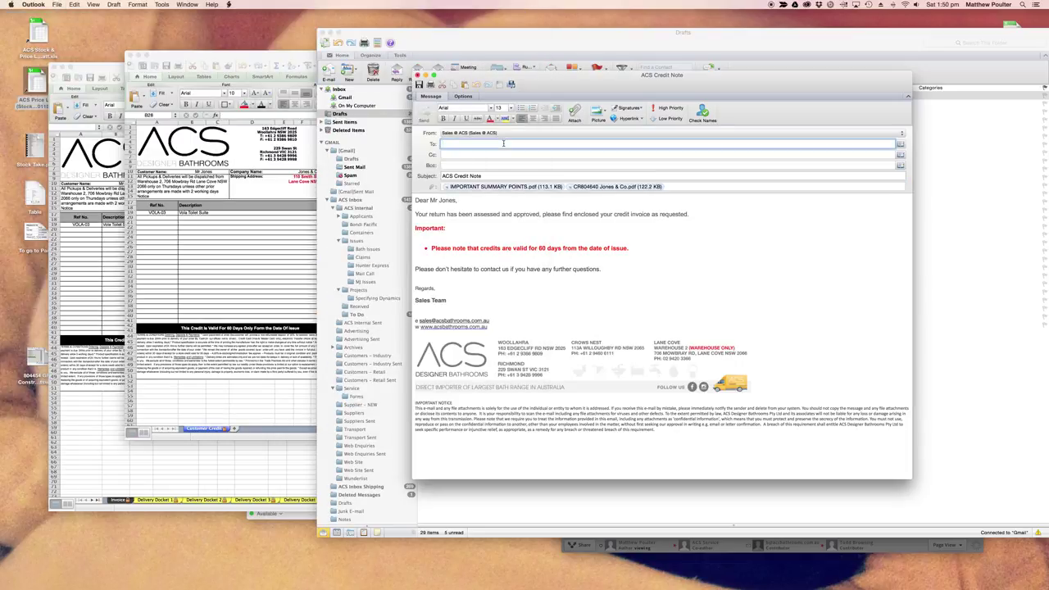
pyautogui.press('super+v')
# Add the orders address as the email's Bcc recipient
pyautogui.press('Tab')
pyautogui.press('Tab')
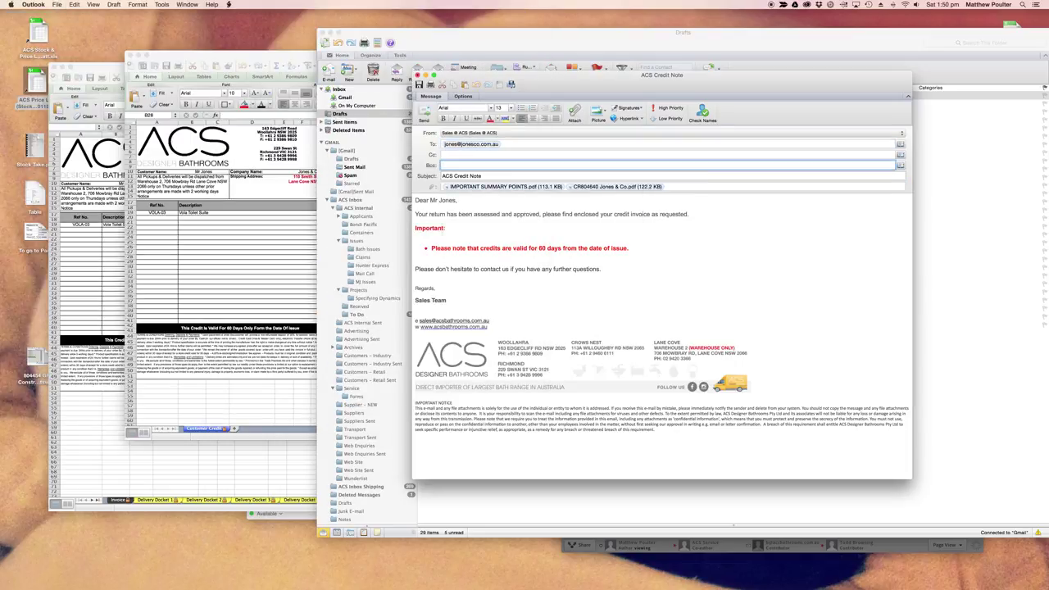
pyautogui.write('orders')
pyautogui.press('Return')
# Switch to the 804640 Jones & Co workbook in Excel and compare the Customer Credit sheet's item rows with the Invoice sheet
pyautogui.click(67, 405)
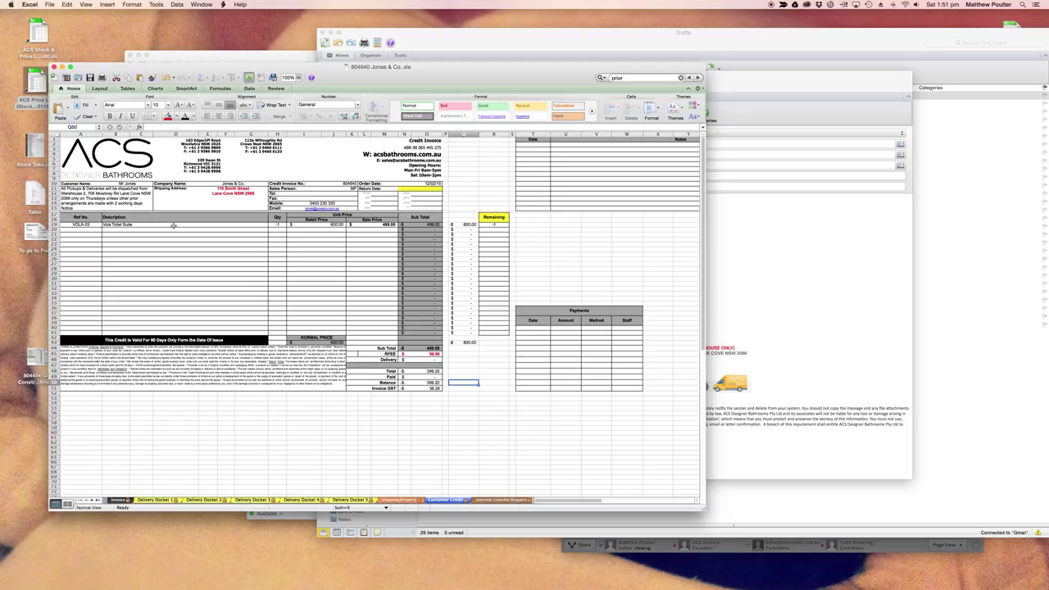
pyautogui.moveTo(71, 225); pyautogui.dragTo(71, 322)
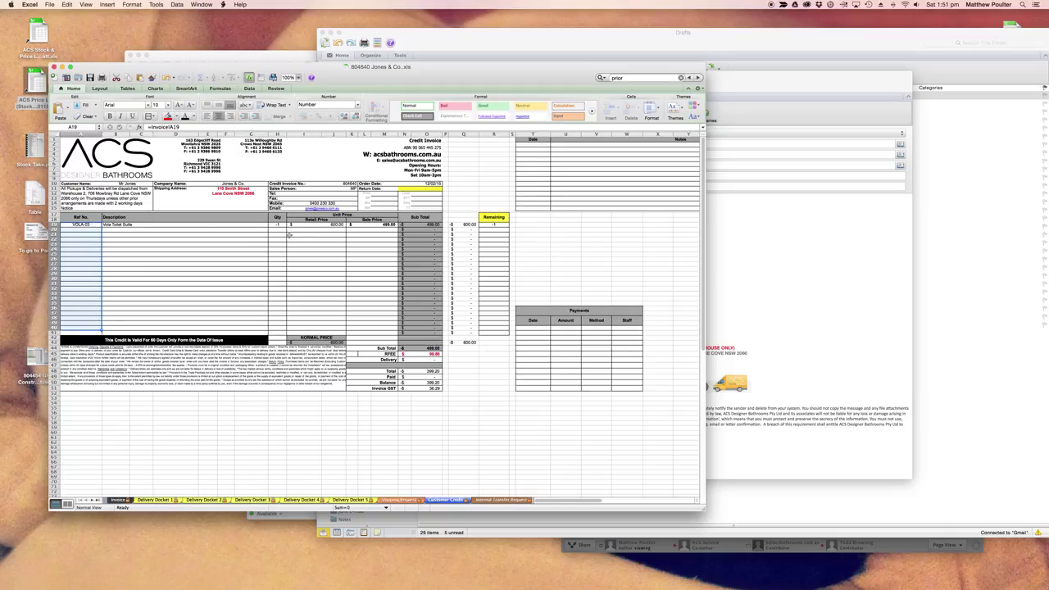
pyautogui.click(119, 500)
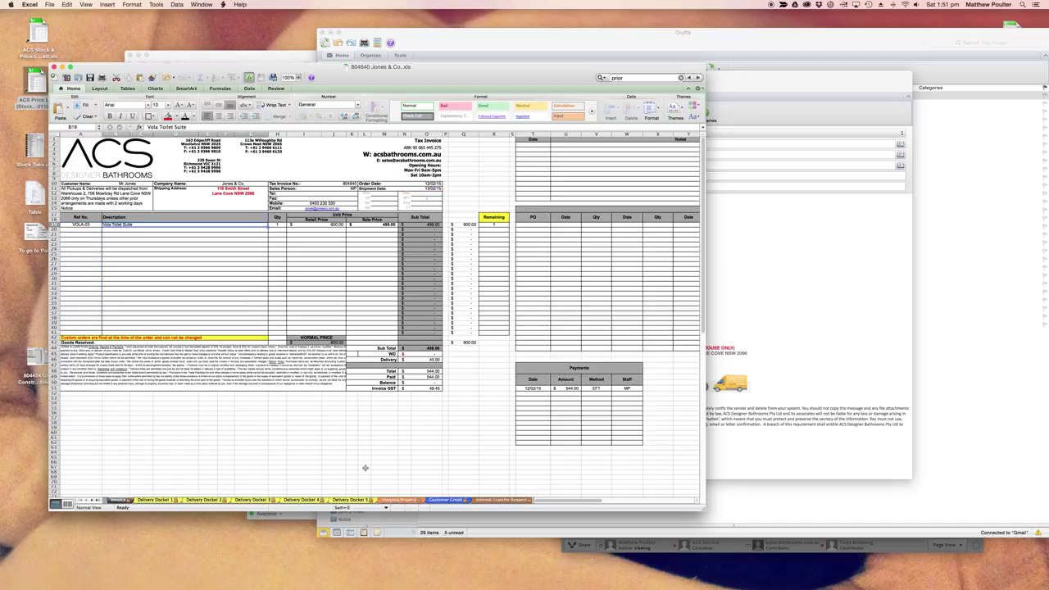
pyautogui.click(443, 500)
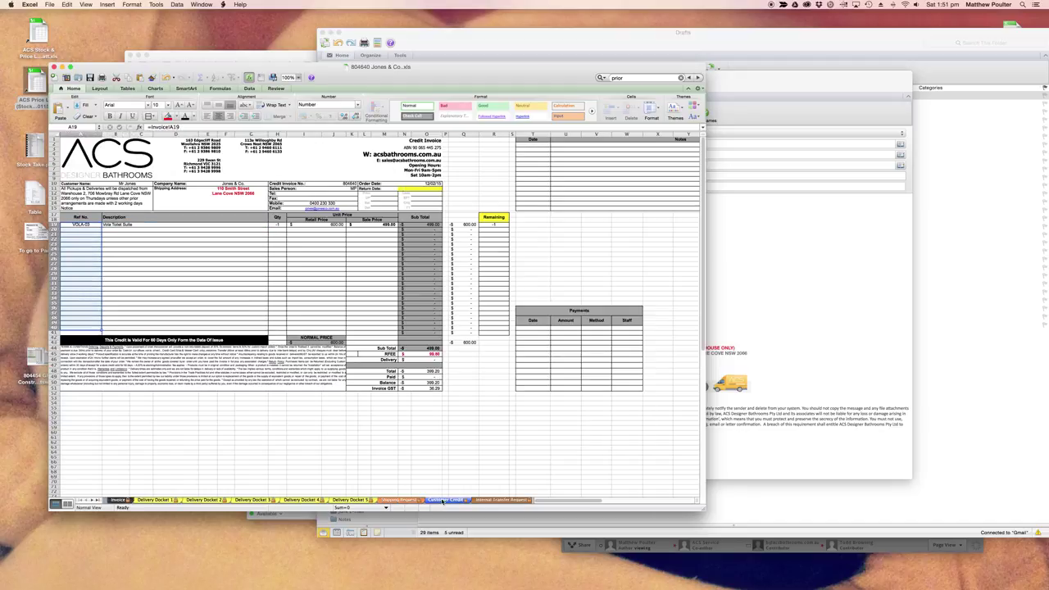
pyautogui.click(182, 249)
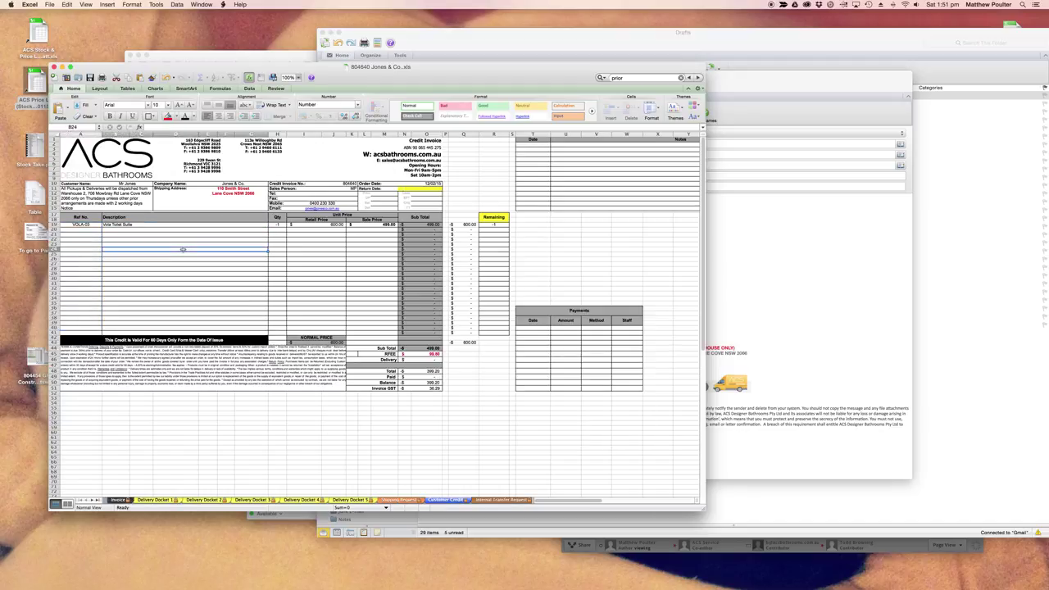
pyautogui.rightClick(451, 502)
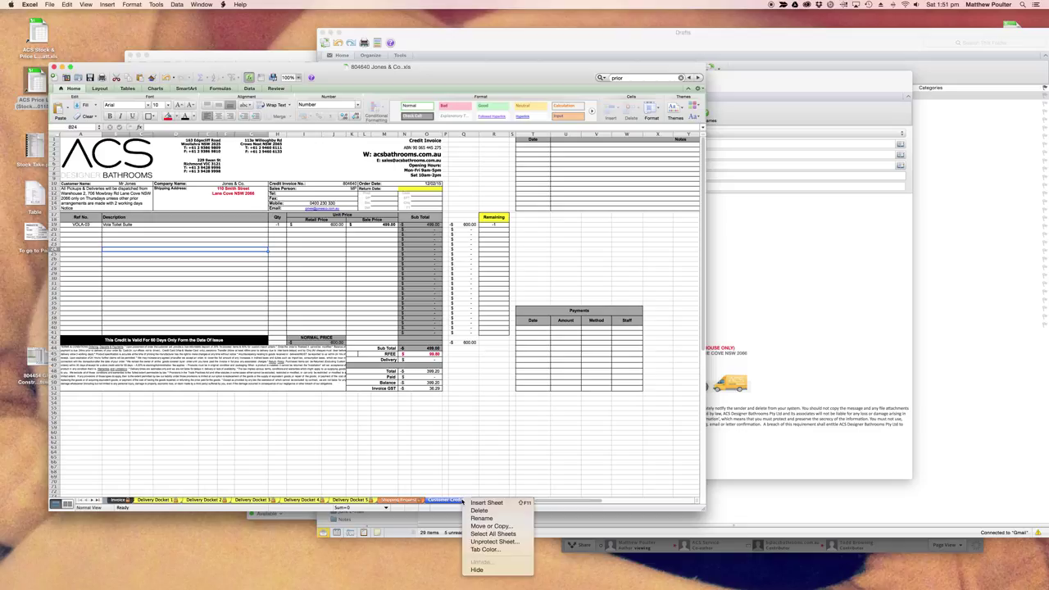
pyautogui.click(510, 527)
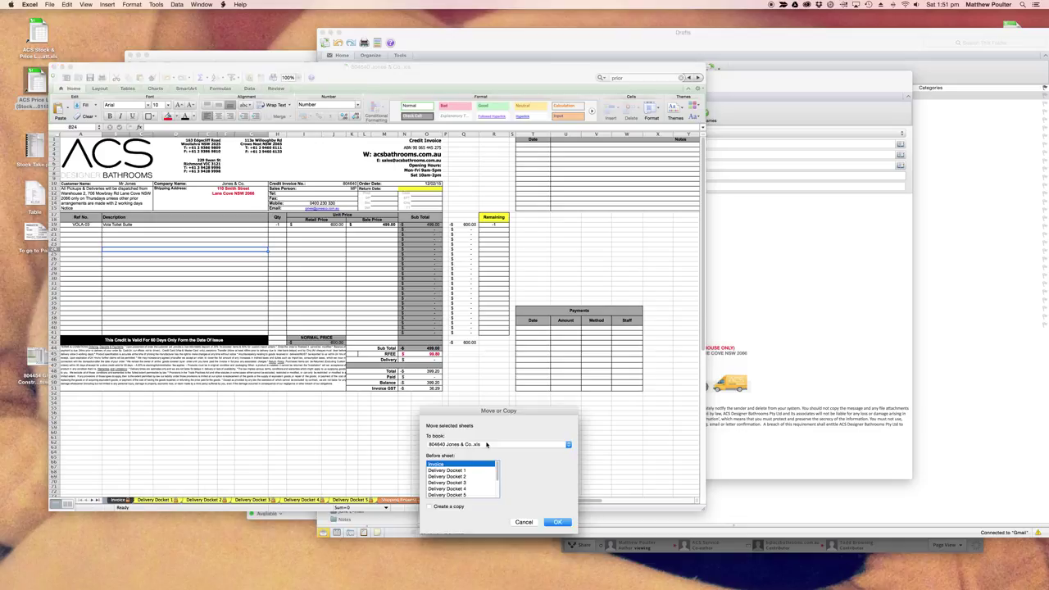
pyautogui.click(451, 507)
pyautogui.click(492, 444)
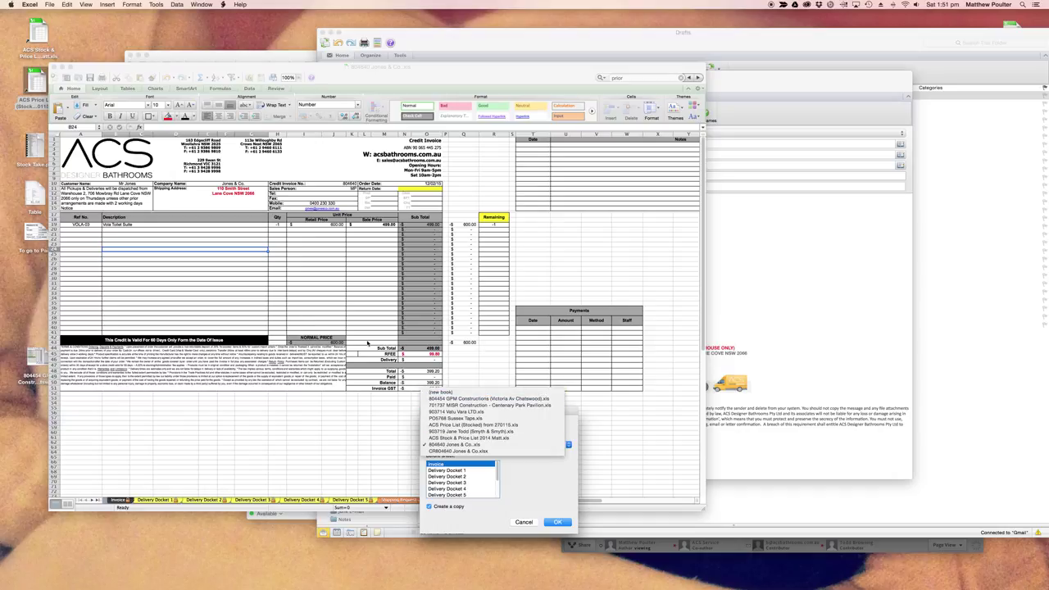
pyautogui.click(440, 507)
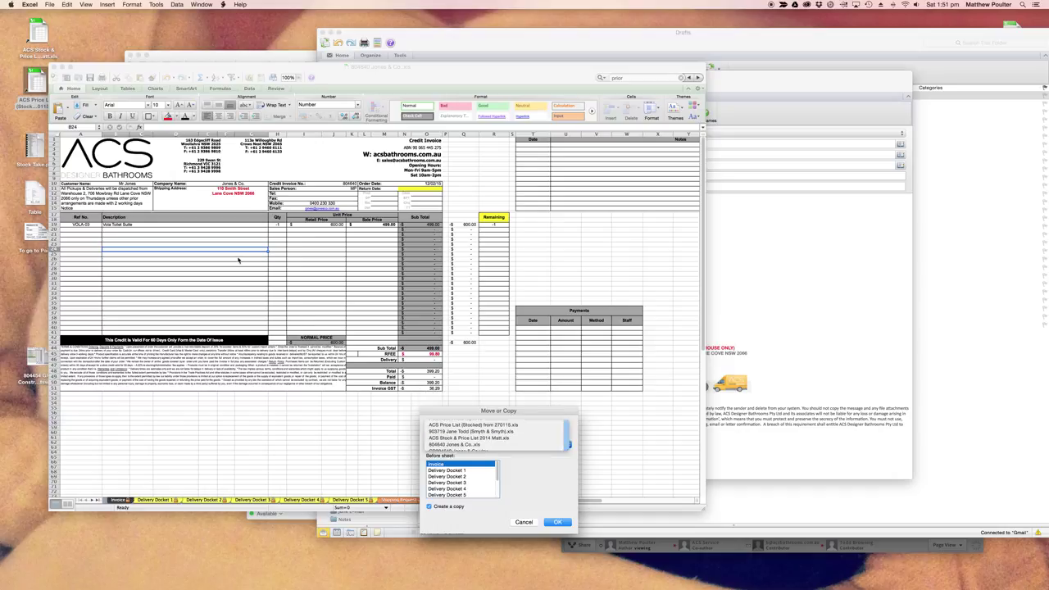
pyautogui.click(530, 524)
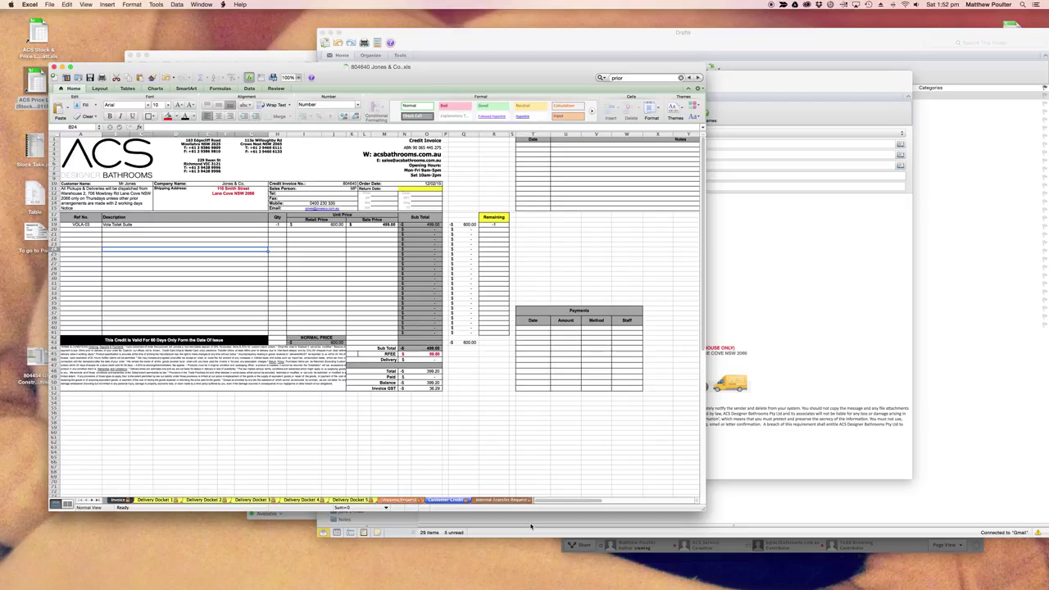
pyautogui.click(231, 183)
pyautogui.click(252, 252)
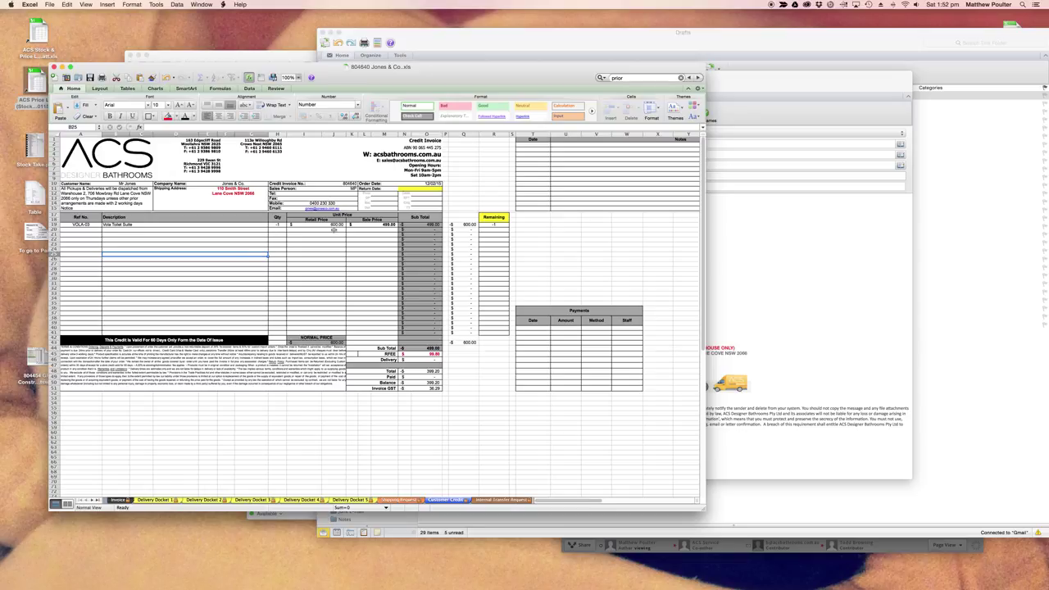
pyautogui.scroll(-1, 334, 230)
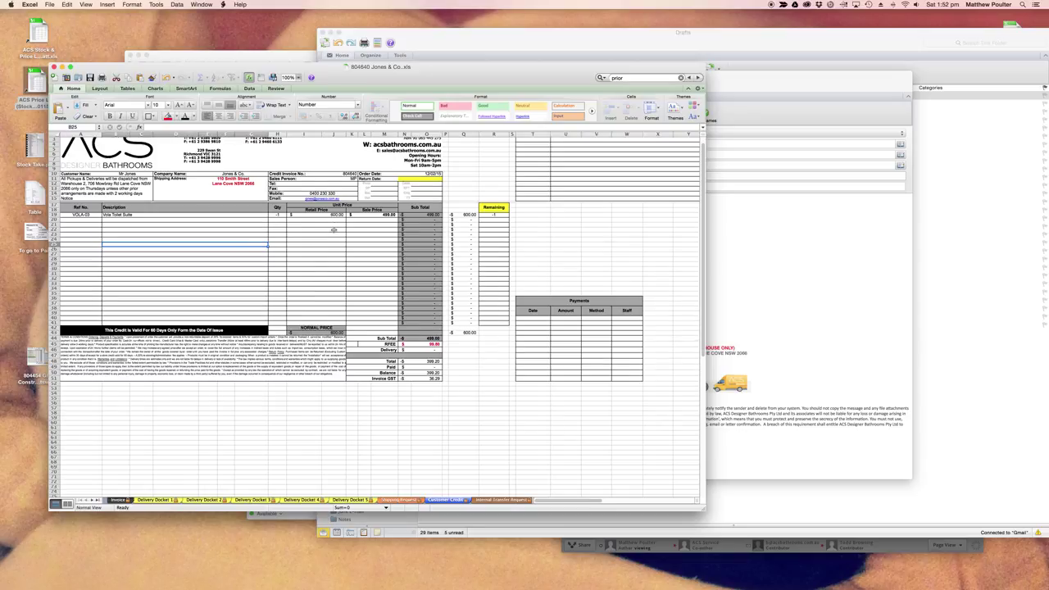
pyautogui.scroll(1, 330, 259)
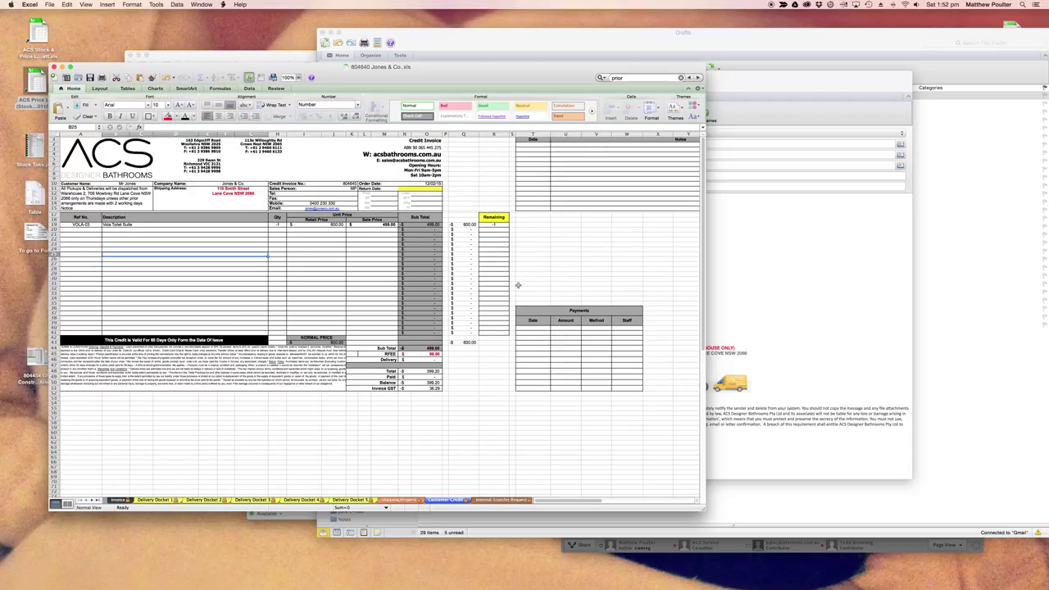
pyautogui.click(441, 191)
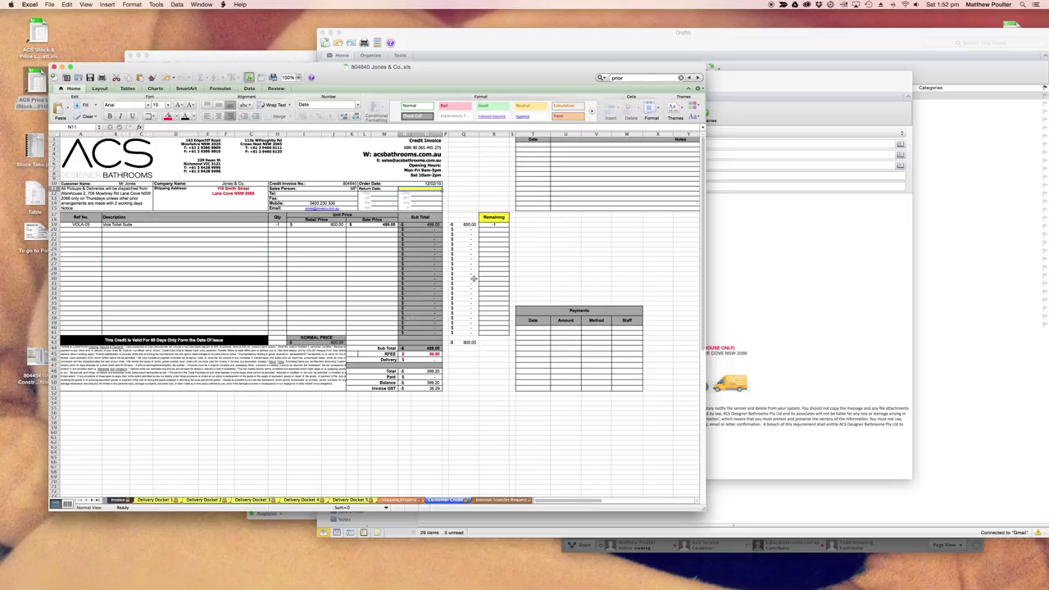